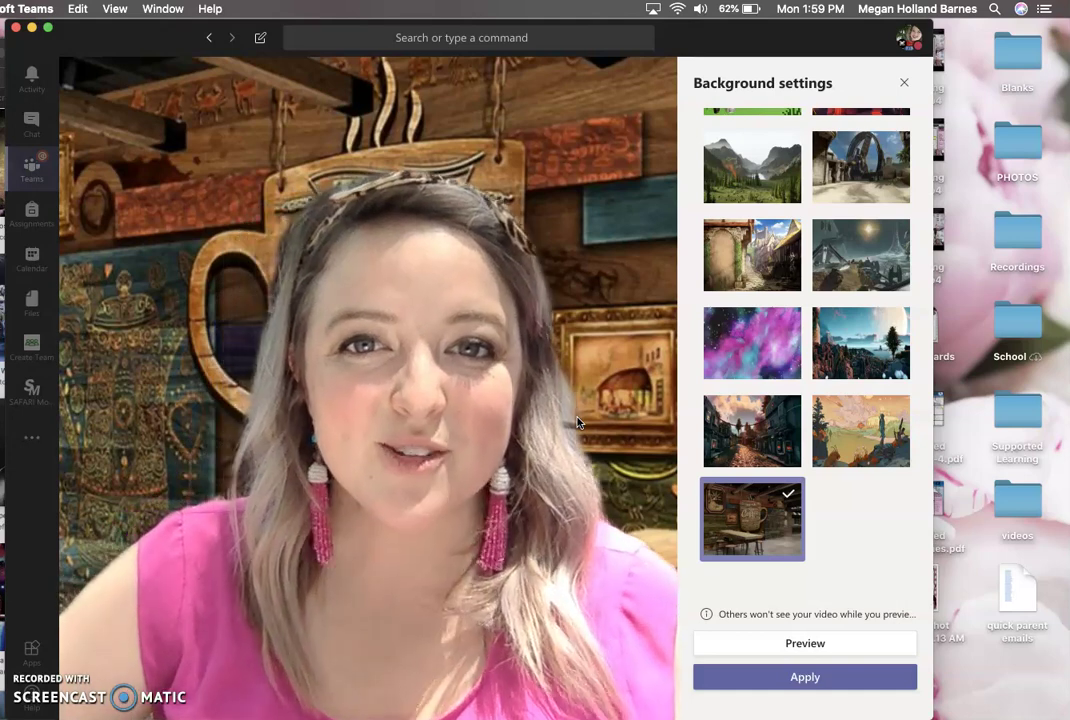
Apply the medieval village with castle picture as the meeting's video background
click(552, 381)
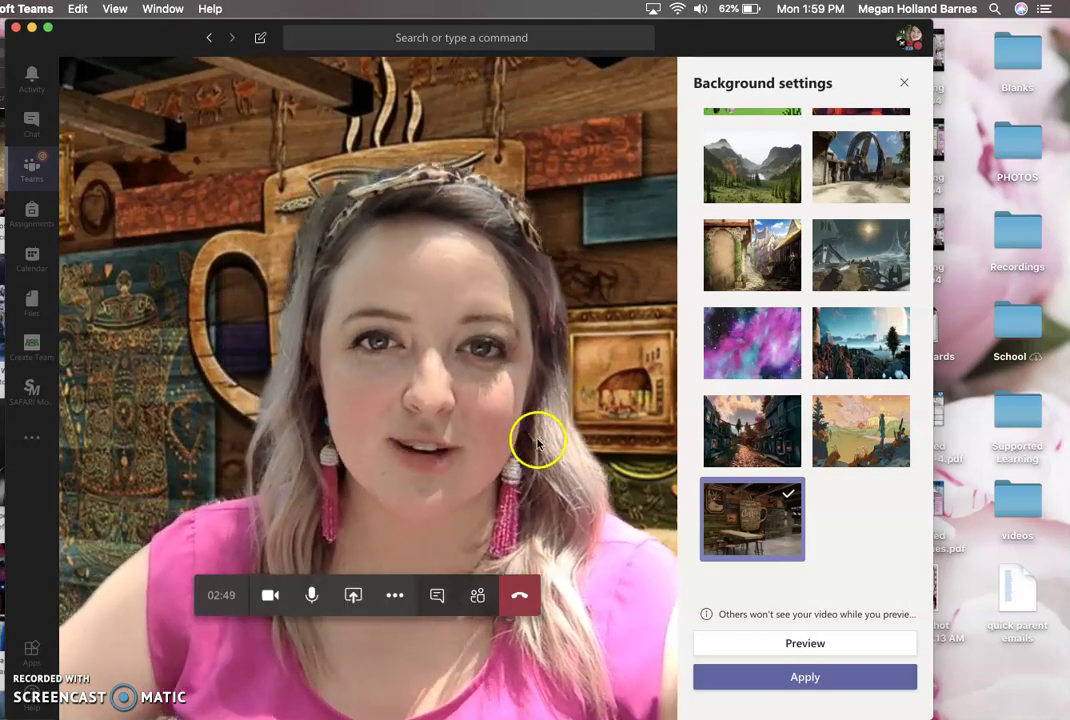
scroll(808, 347, up, 3)
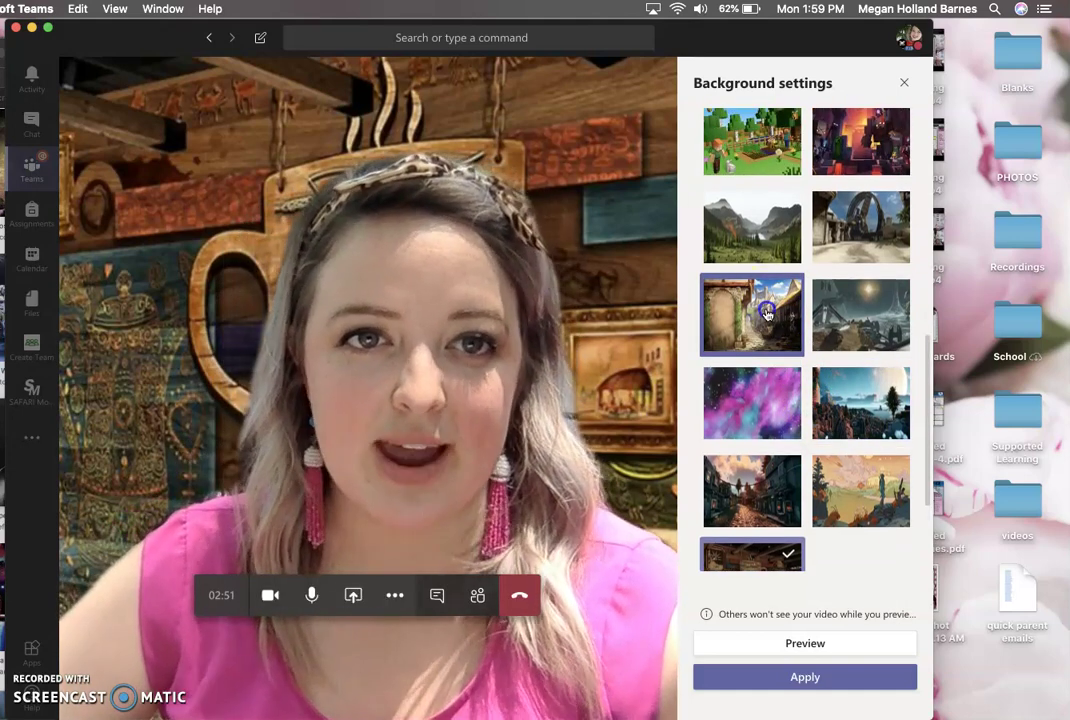
click(767, 313)
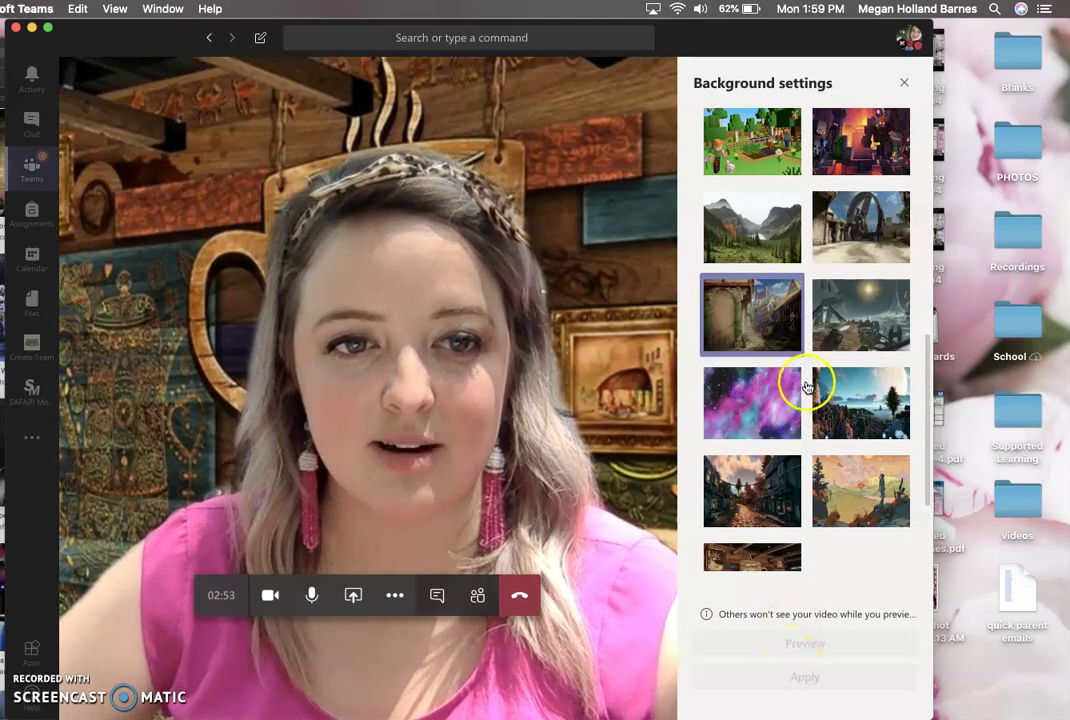
click(830, 677)
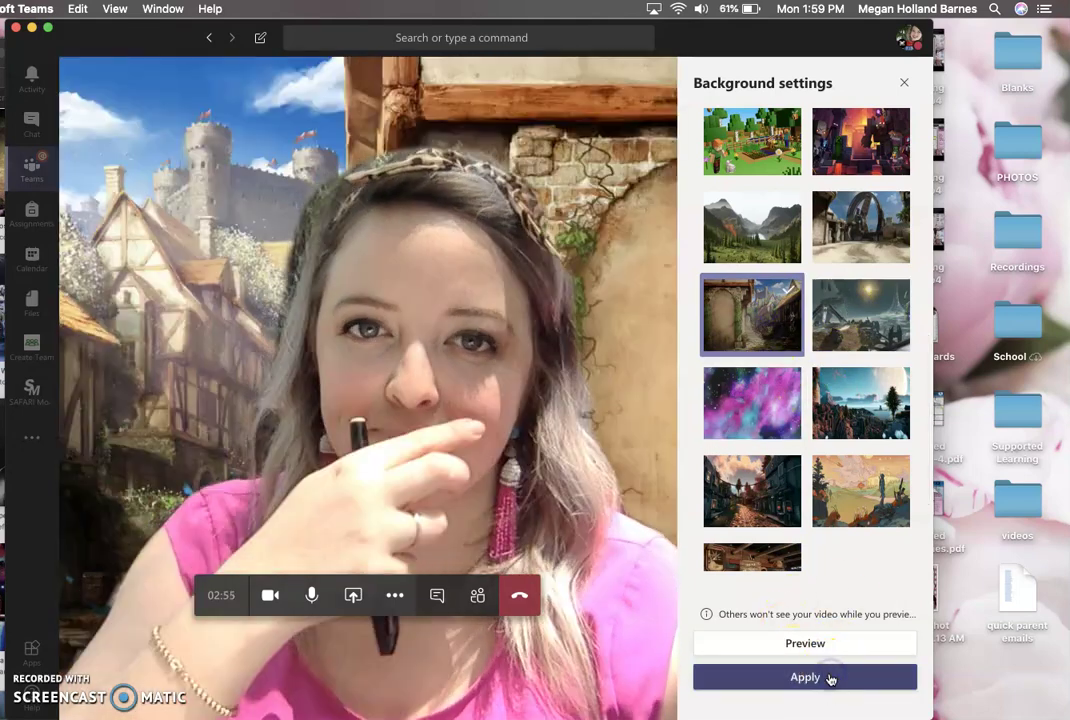
Apply the pink and purple galaxy picture as the meeting's video background
click(755, 432)
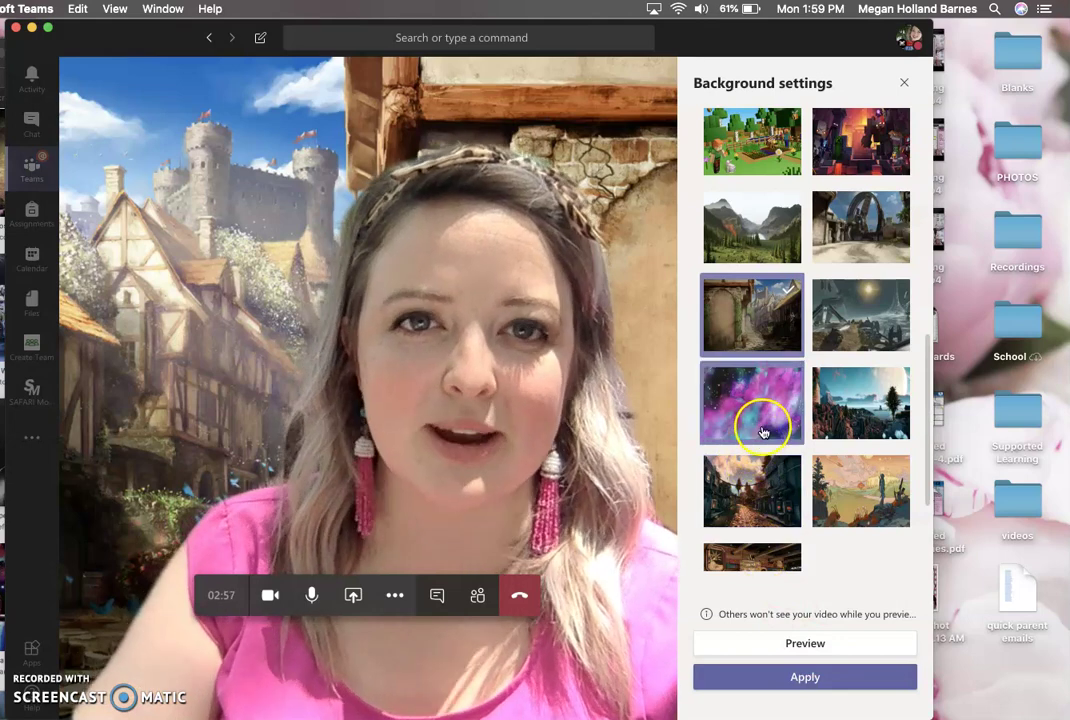
click(813, 678)
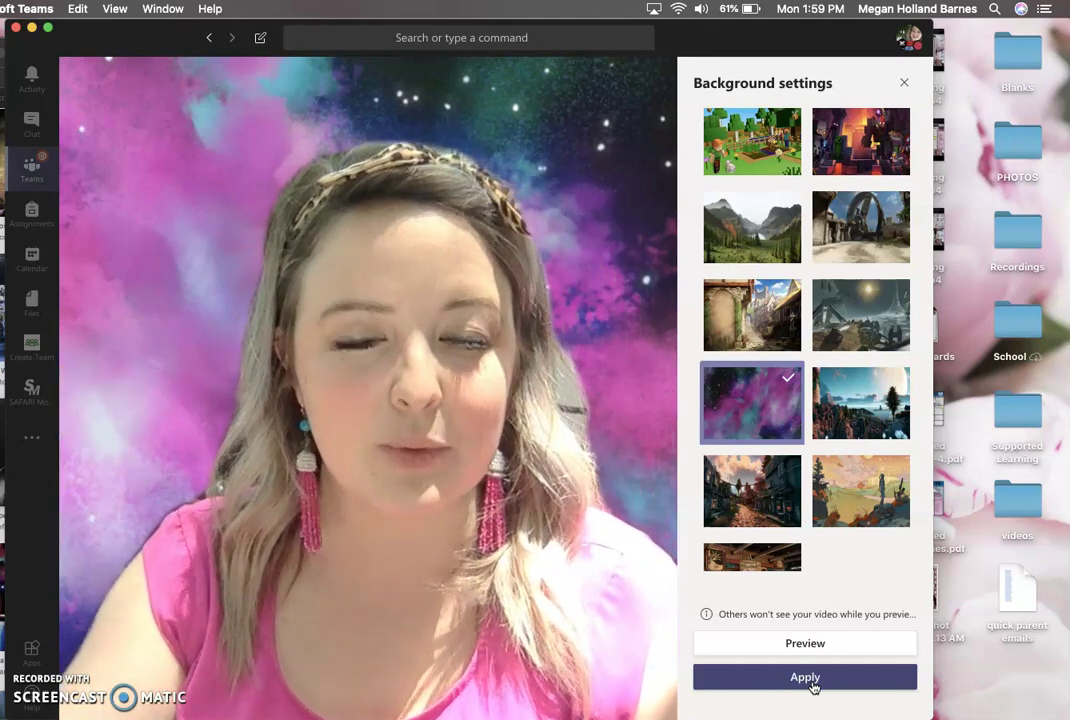
click(884, 569)
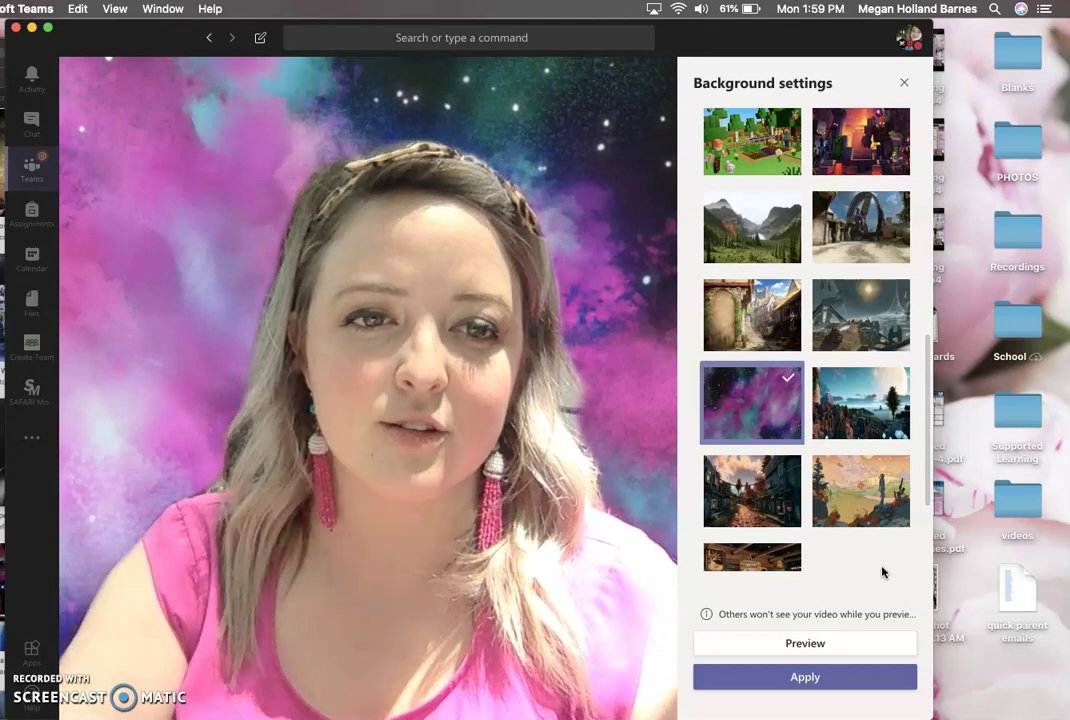
Browse the available background pictures and apply the custom coffee shop image at the end of the list
scroll(884, 572, up, 4)
scroll(884, 570, down, 4)
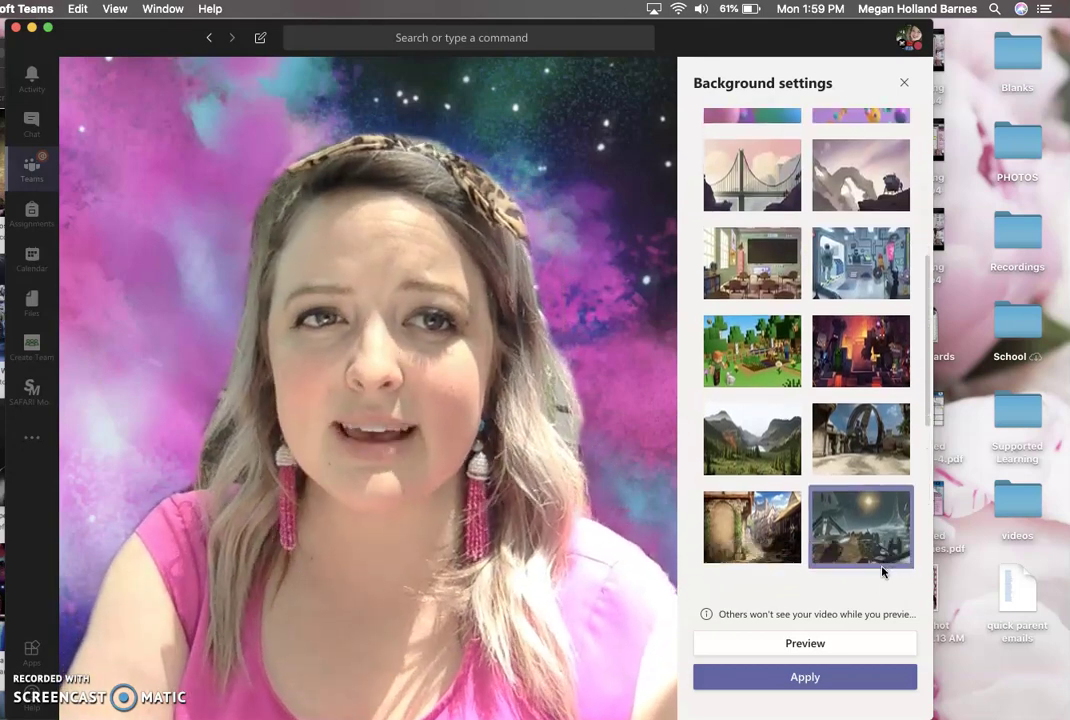
scroll(884, 570, up, 10)
click(790, 381)
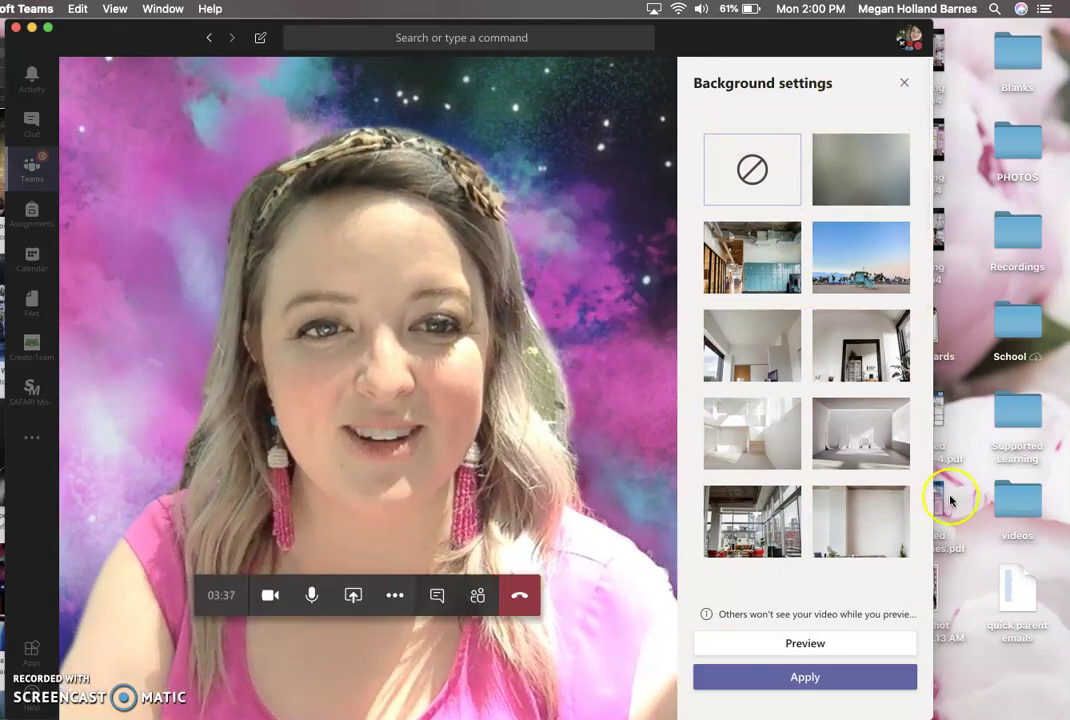
scroll(898, 545, down, 6)
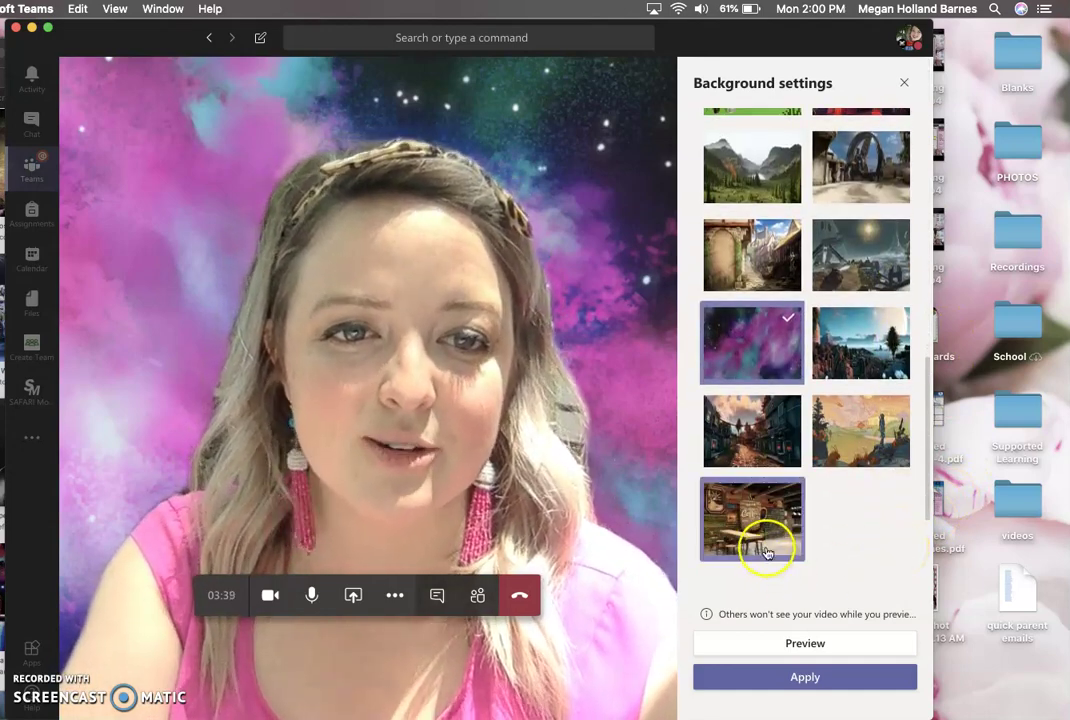
click(752, 519)
click(773, 680)
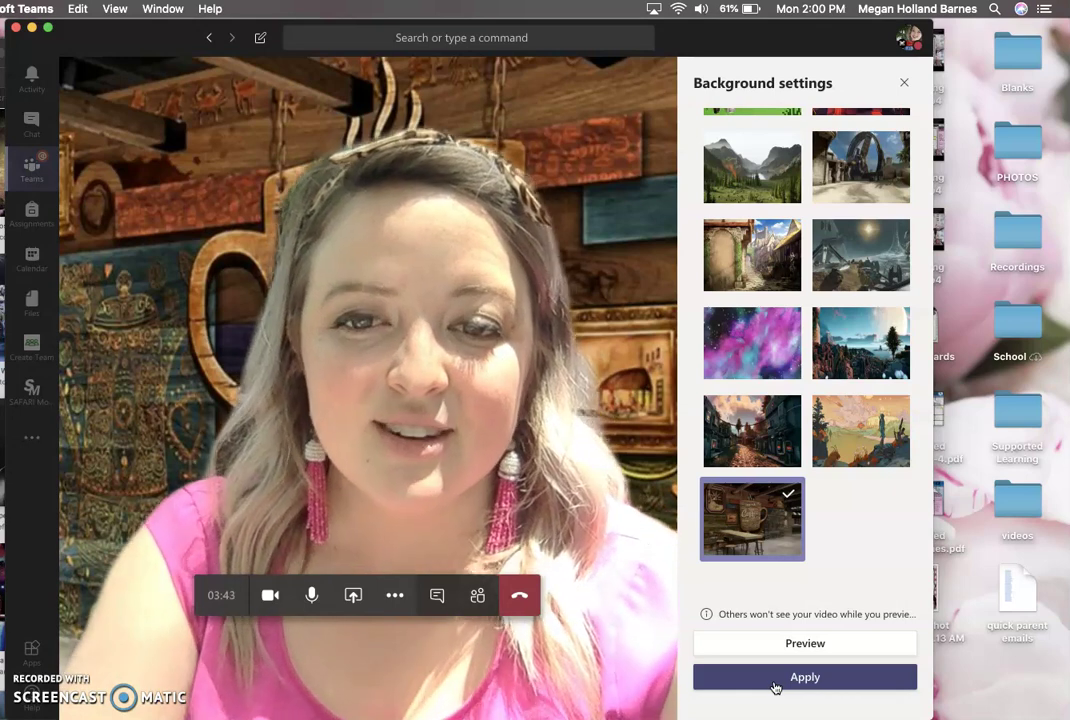
Hide the background effects settings from the meeting and show them again
click(397, 595)
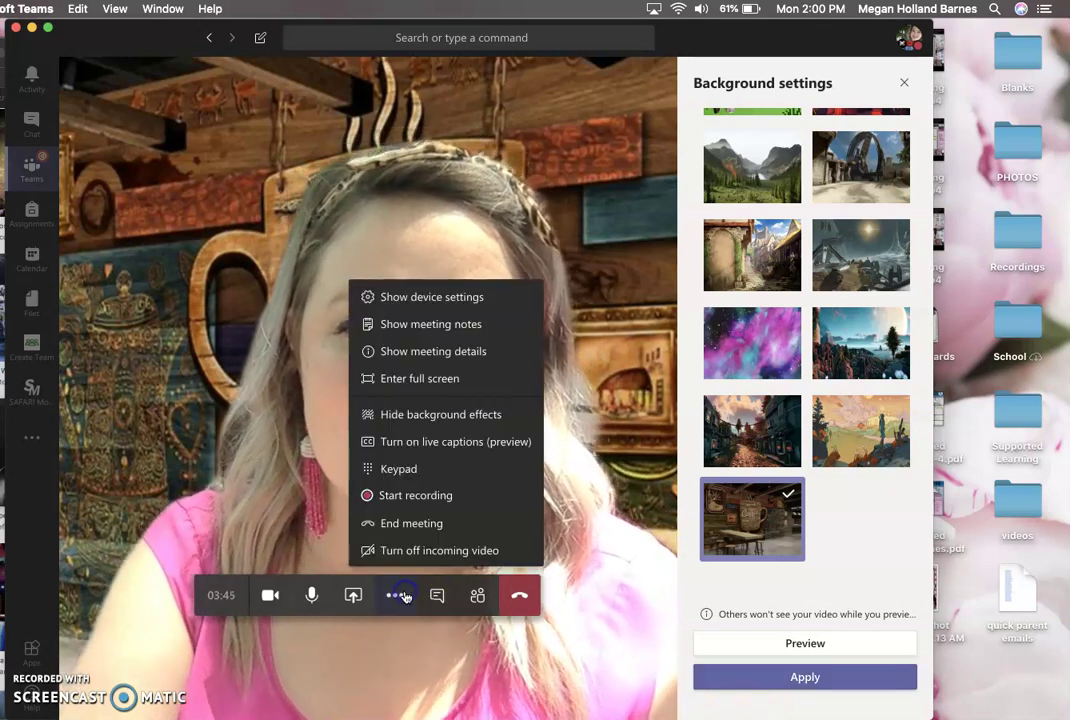
click(424, 416)
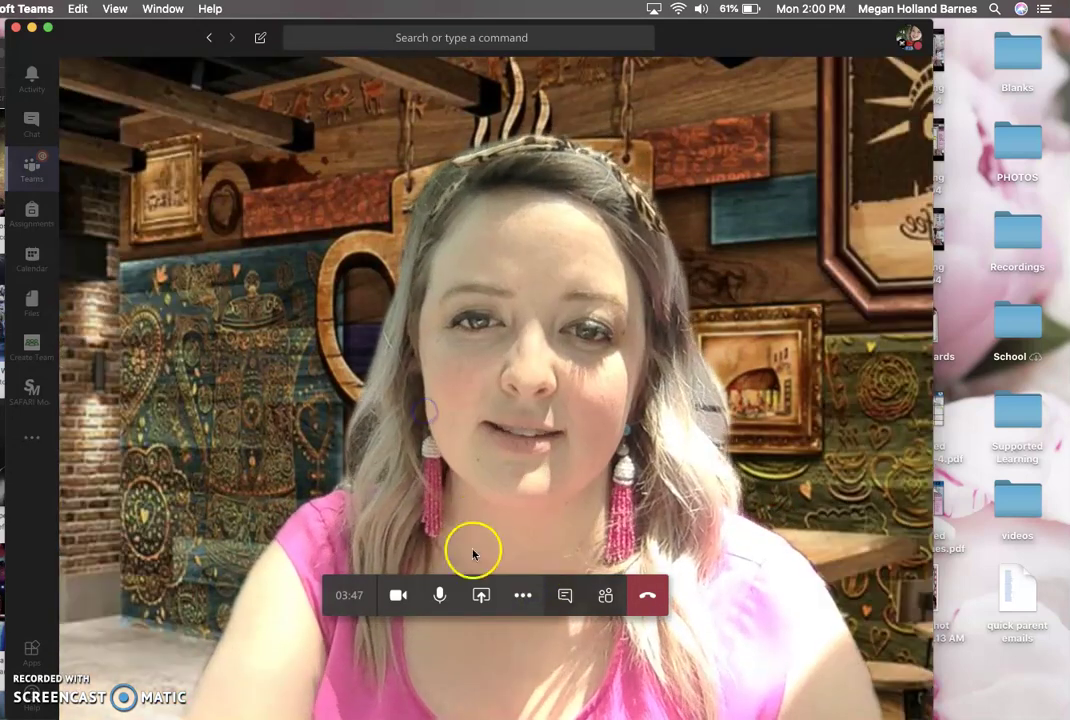
click(522, 595)
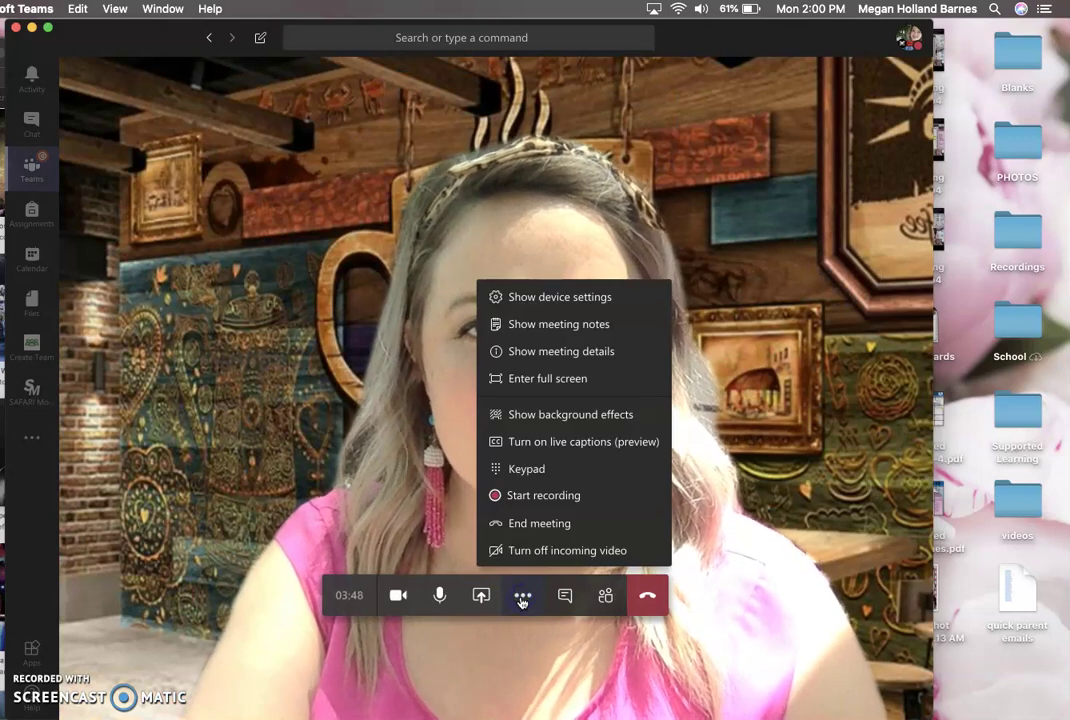
click(567, 416)
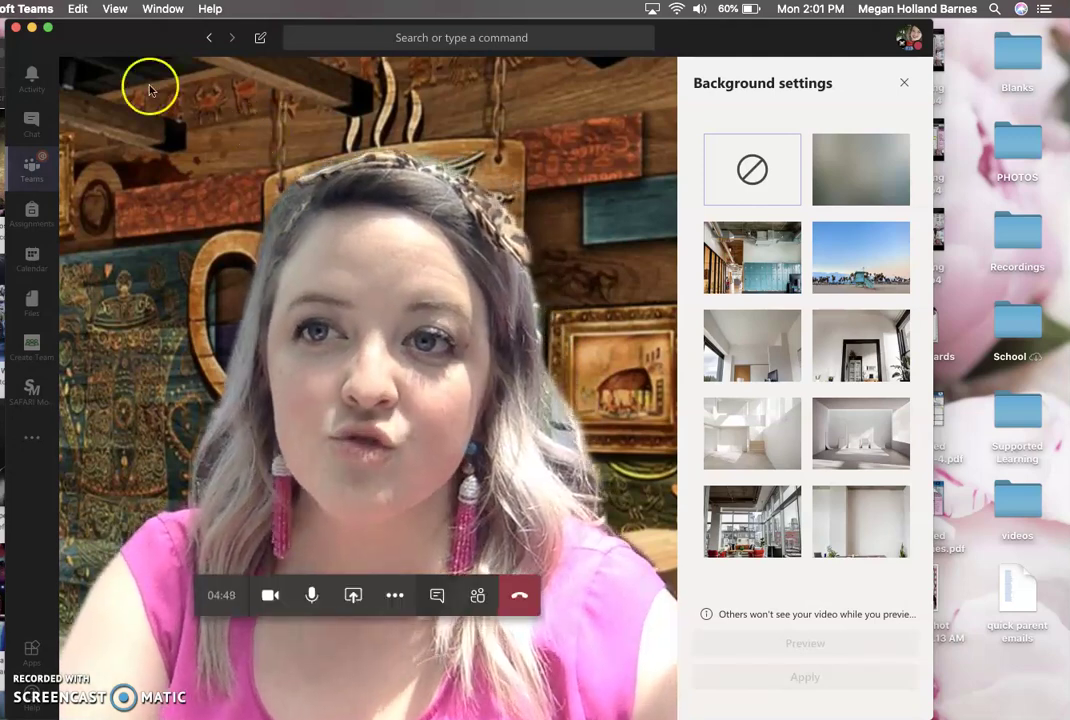
Minimize the Teams window and show the methodshop.com article on the Microsoft Teams backgrounds hack in Safari
click(31, 27)
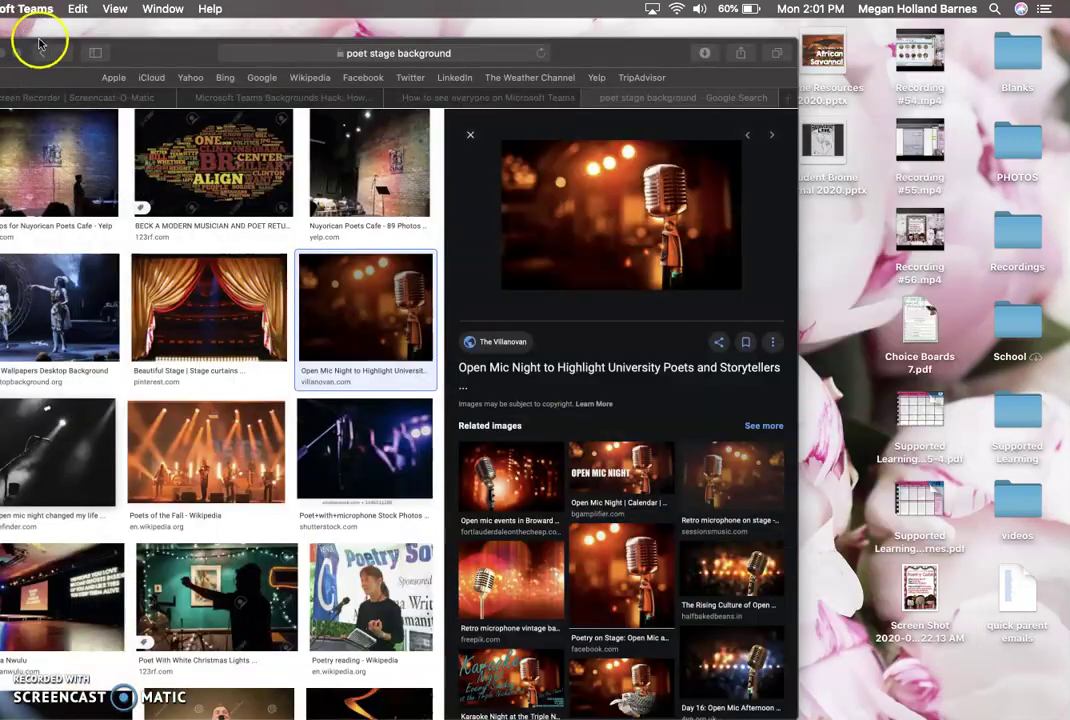
click(248, 97)
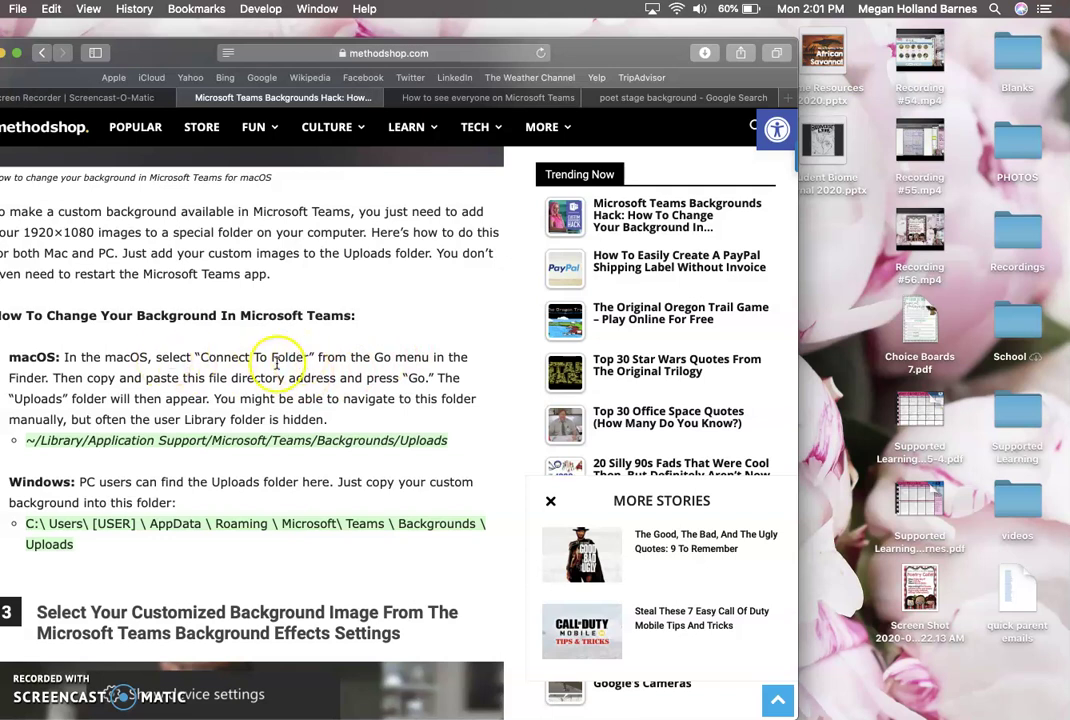
Switch to Finder, look over the Uploads folder among the Teams background files, and close that window
mouse_move(120, 698)
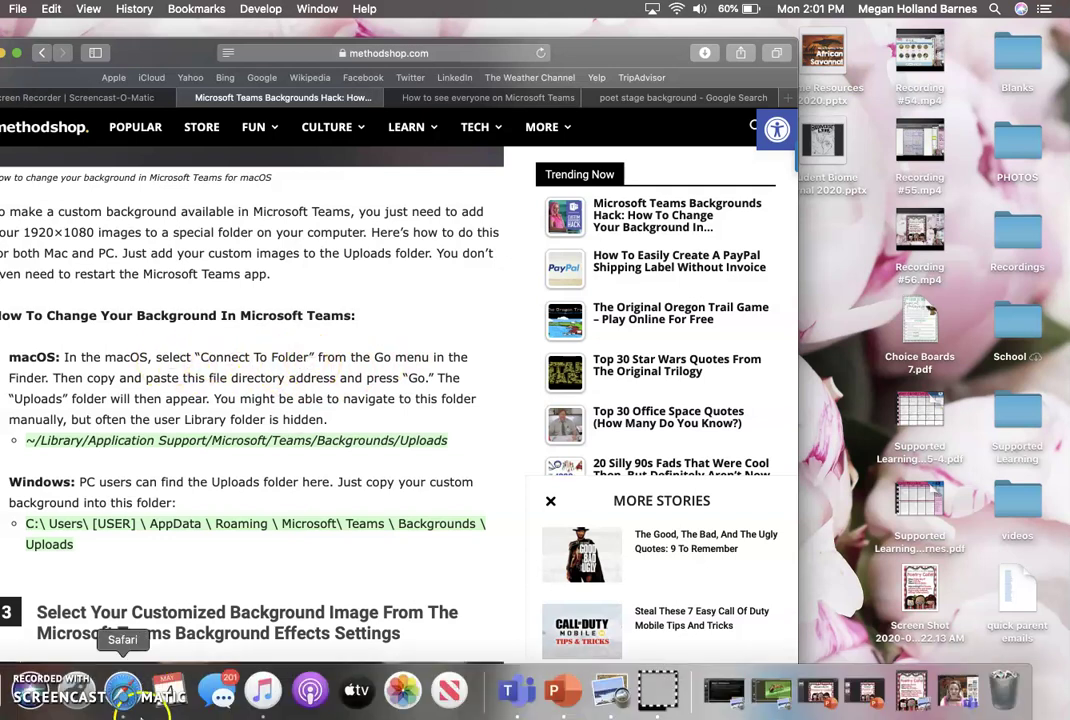
click(122, 692)
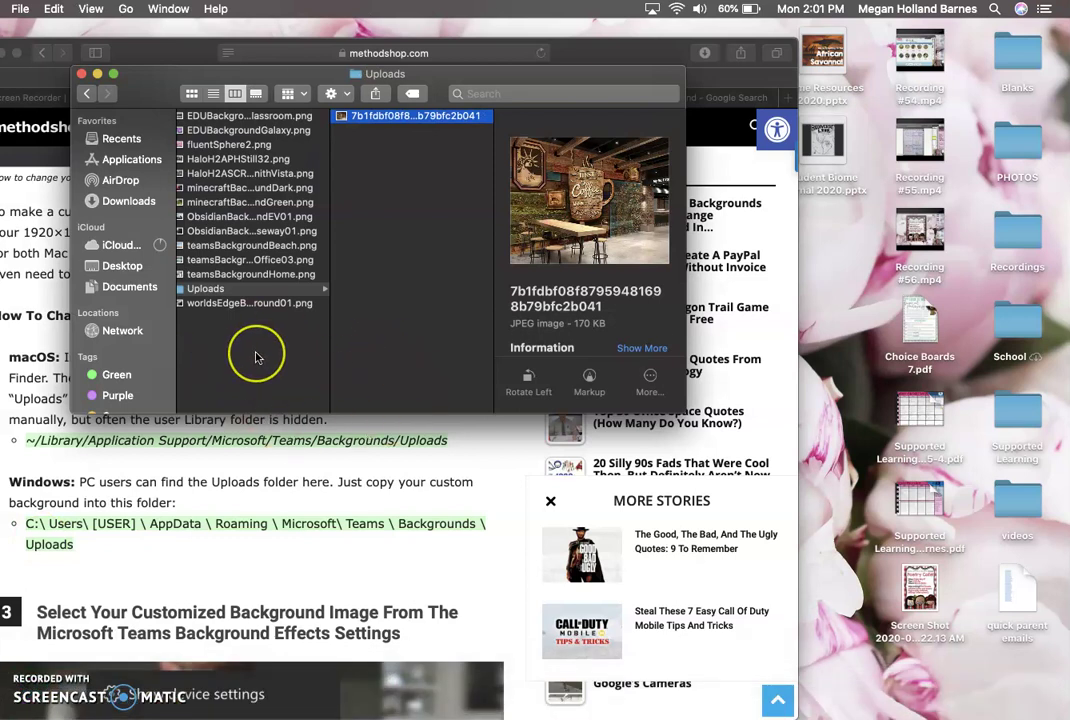
scroll(256, 353, left, 10)
scroll(257, 357, left, 15)
scroll(256, 357, right, 20)
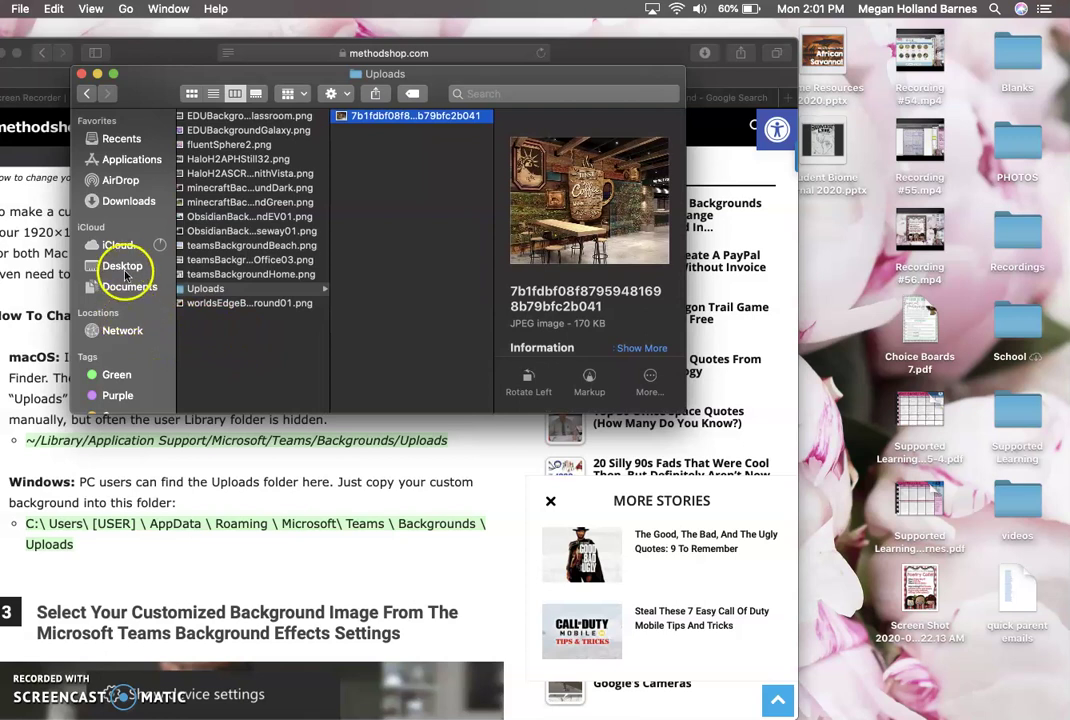
click(82, 75)
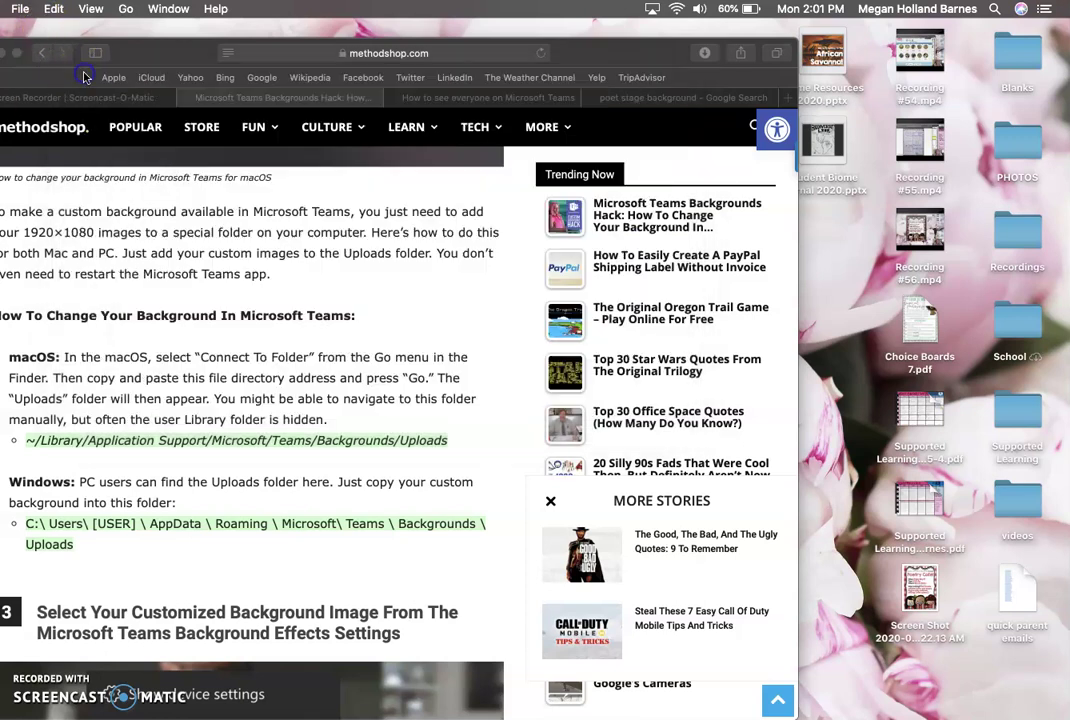
In a new Finder window, go to the folder ~/Library/Application Support/Microsoft/Teams/Backgrounds/Uploads
mouse_move(8, 700)
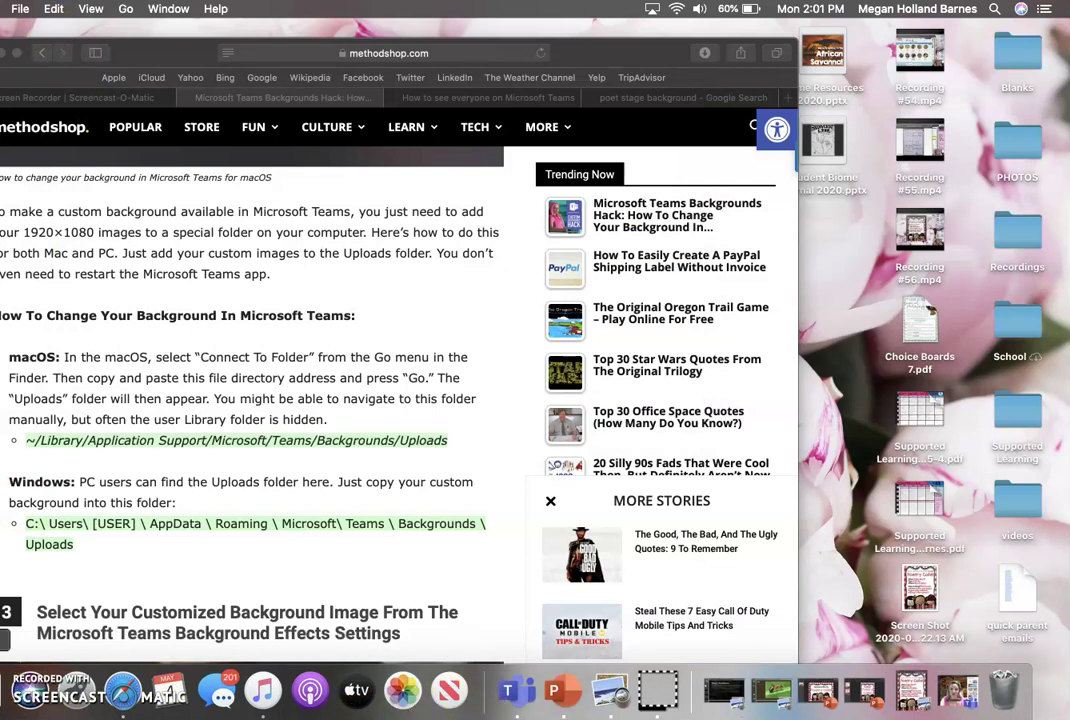
key(super+n)
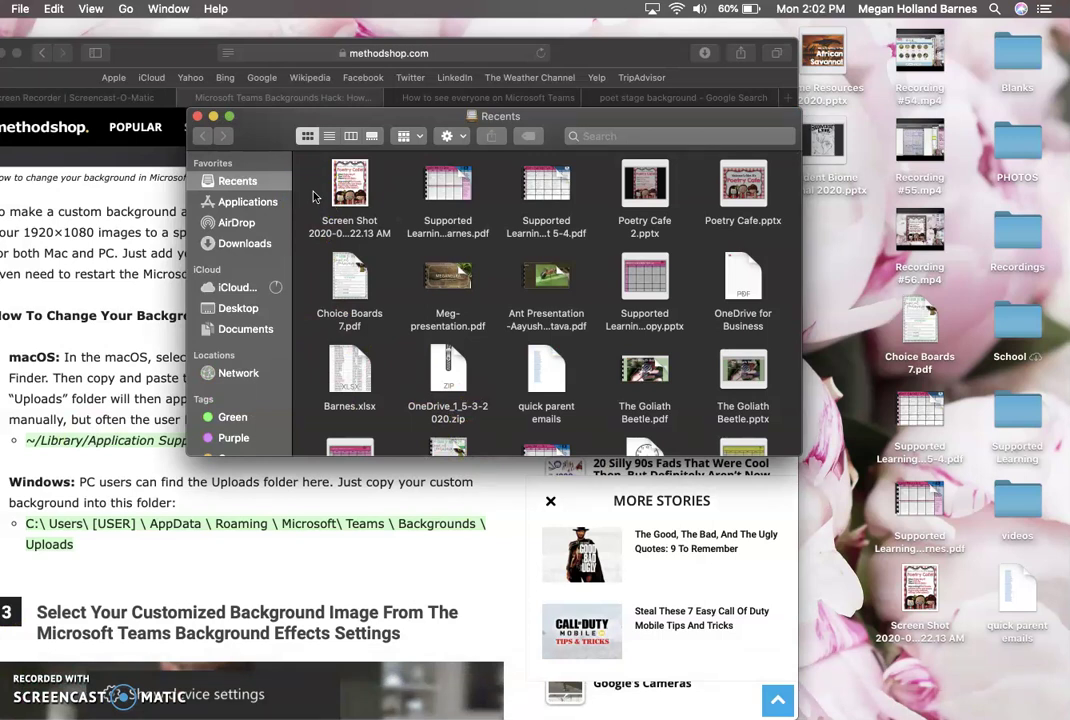
click(125, 10)
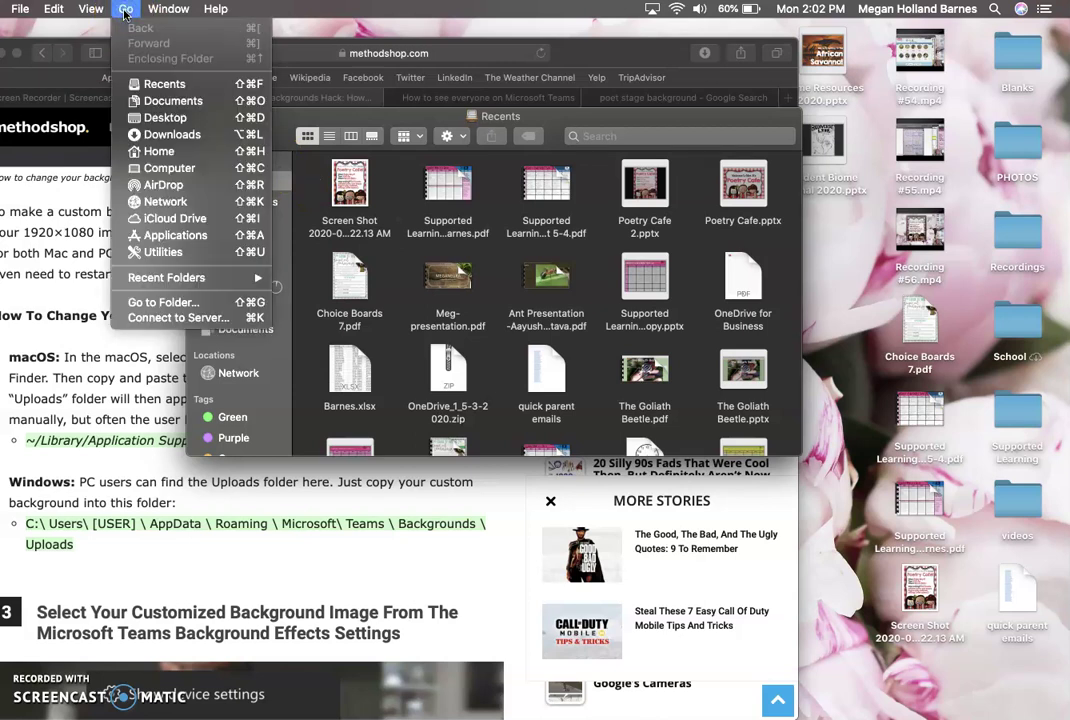
click(184, 303)
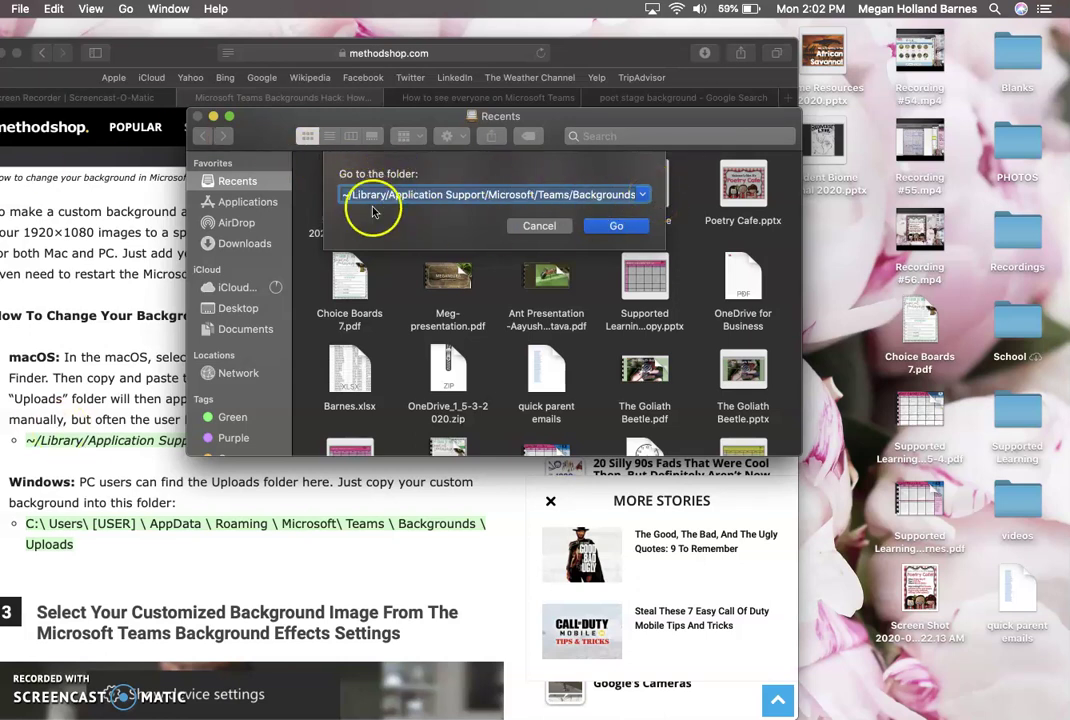
click(470, 198)
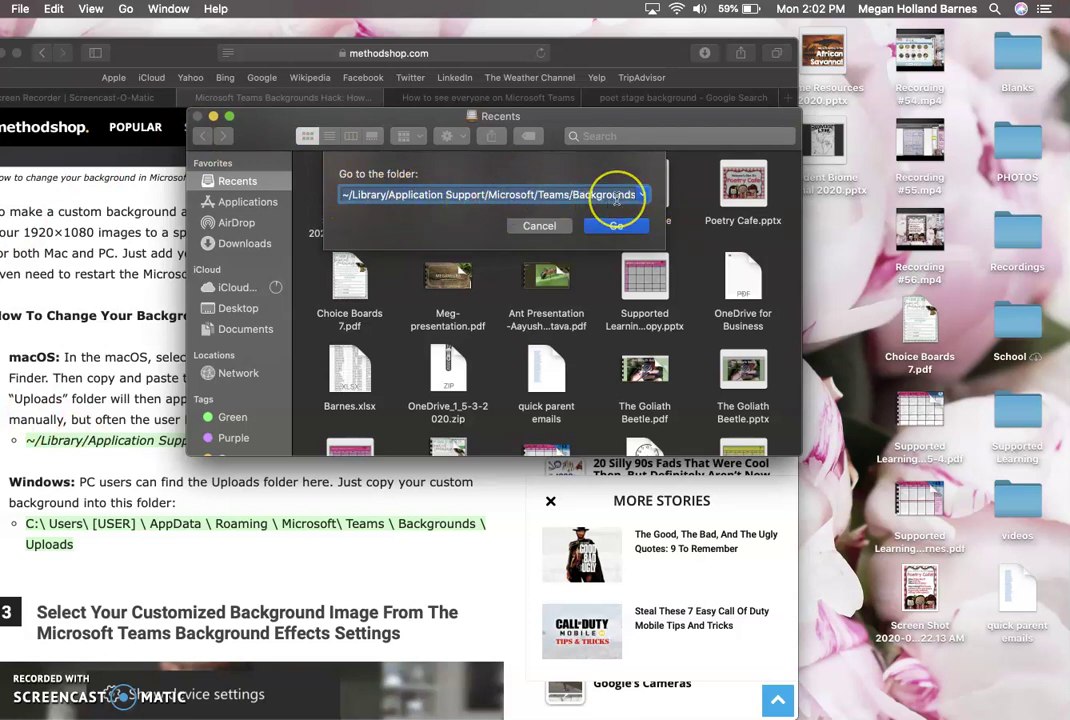
text(/Uploads)
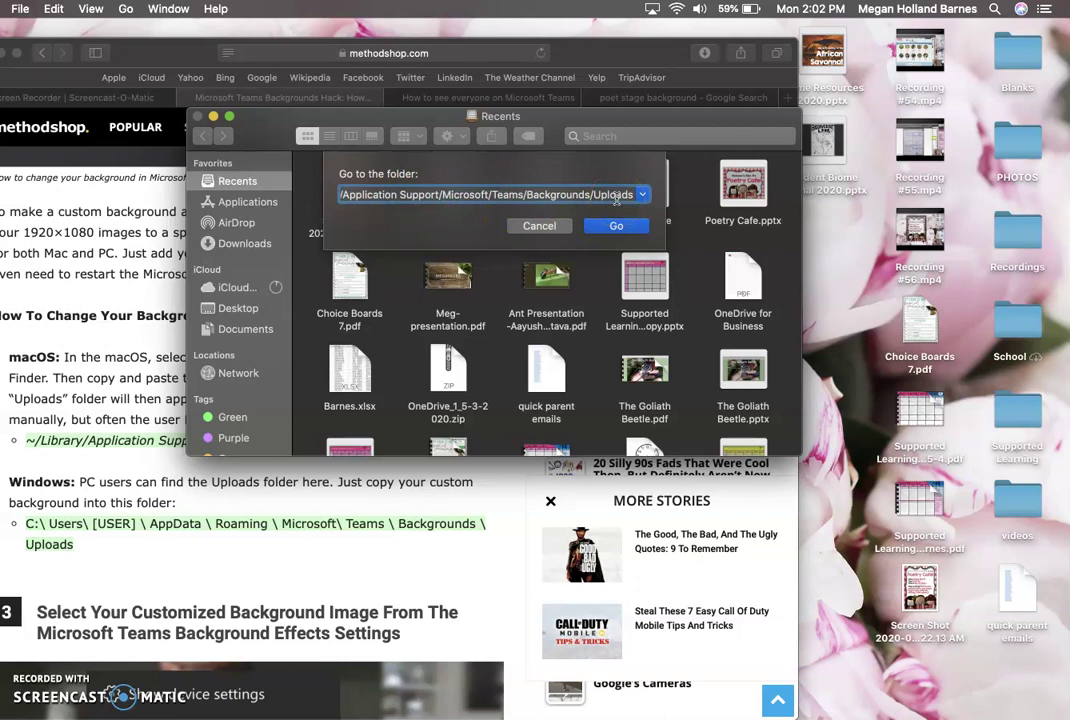
click(615, 226)
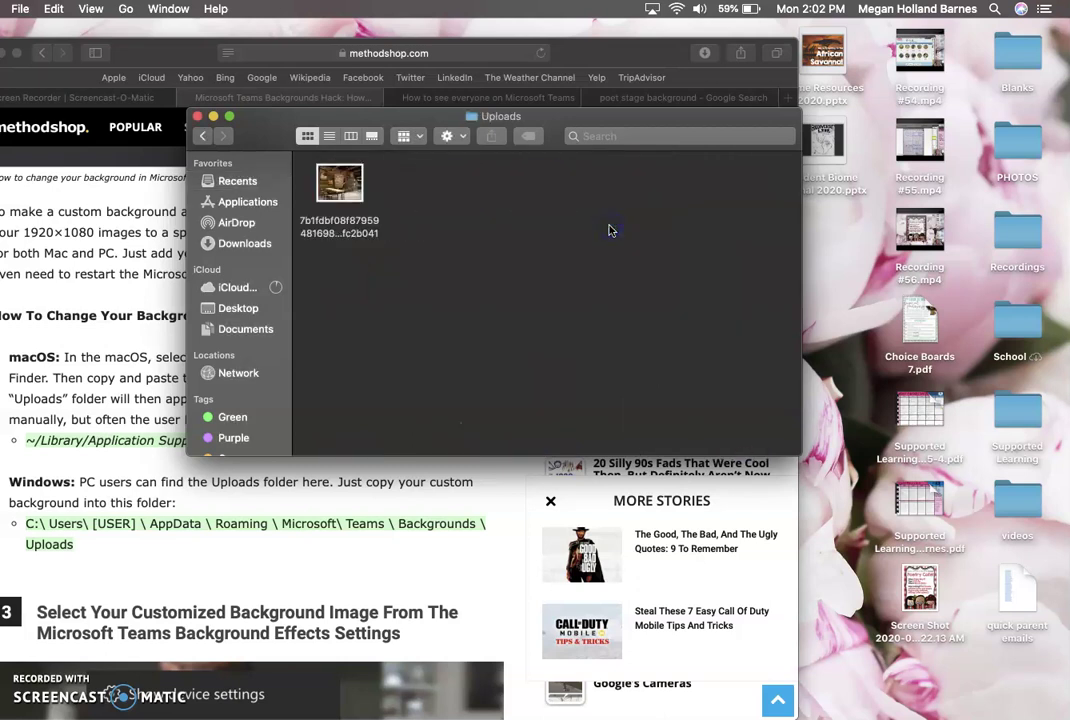
click(556, 258)
click(432, 330)
click(342, 183)
Switch to Safari and display the Open Mic Night microphone picture in the "poet stage background" image results
click(643, 57)
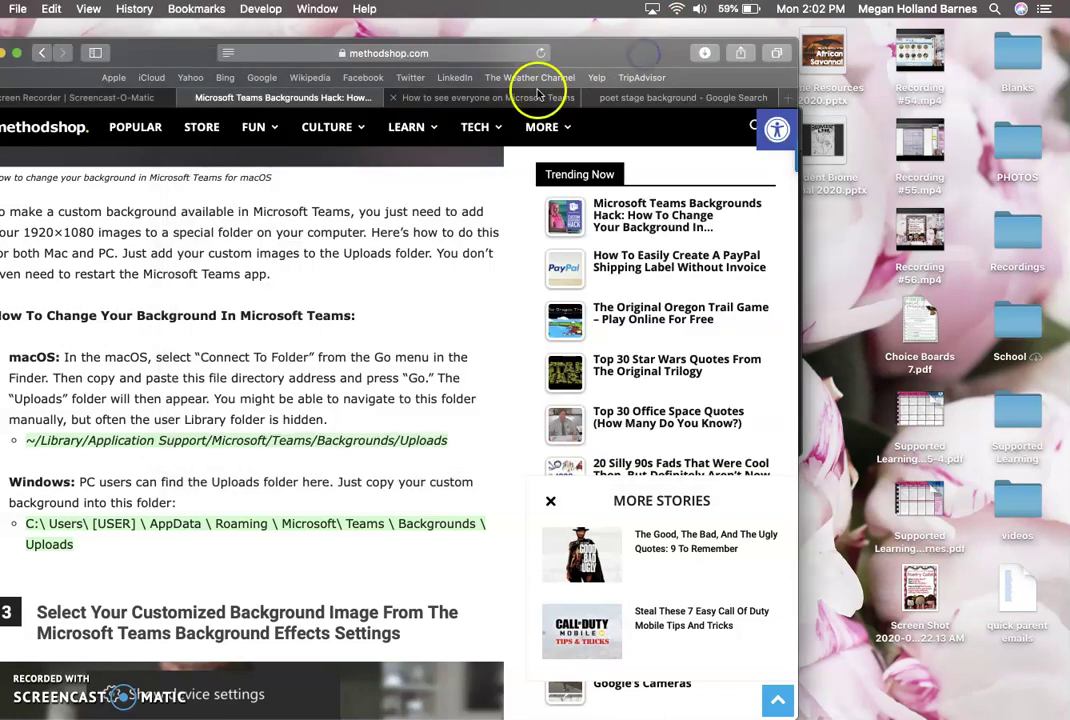
click(665, 100)
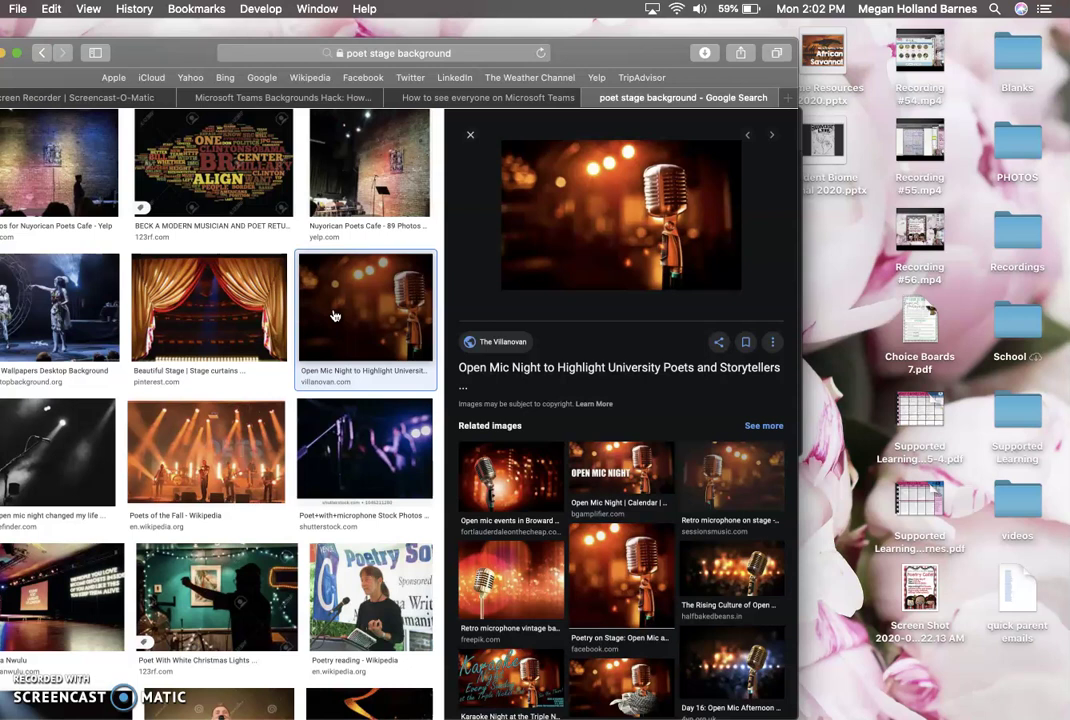
scroll(335, 316, up, 3)
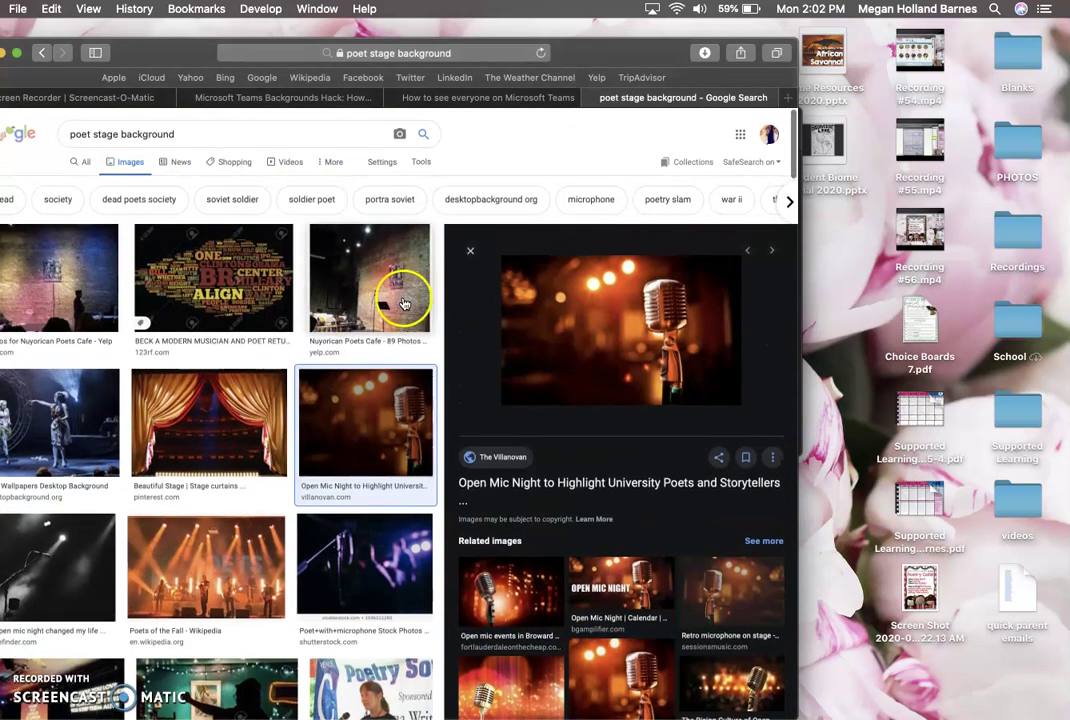
click(403, 302)
click(362, 304)
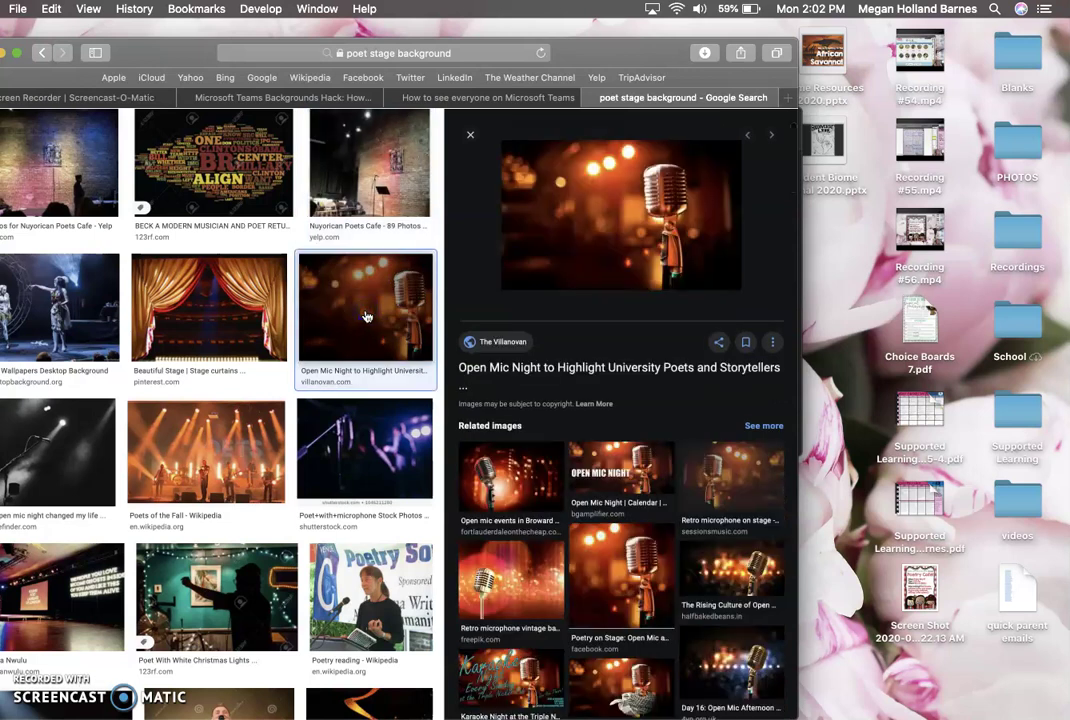
Try to find a save option for the Open Mic Night microphone picture in its search preview
right_click(670, 235)
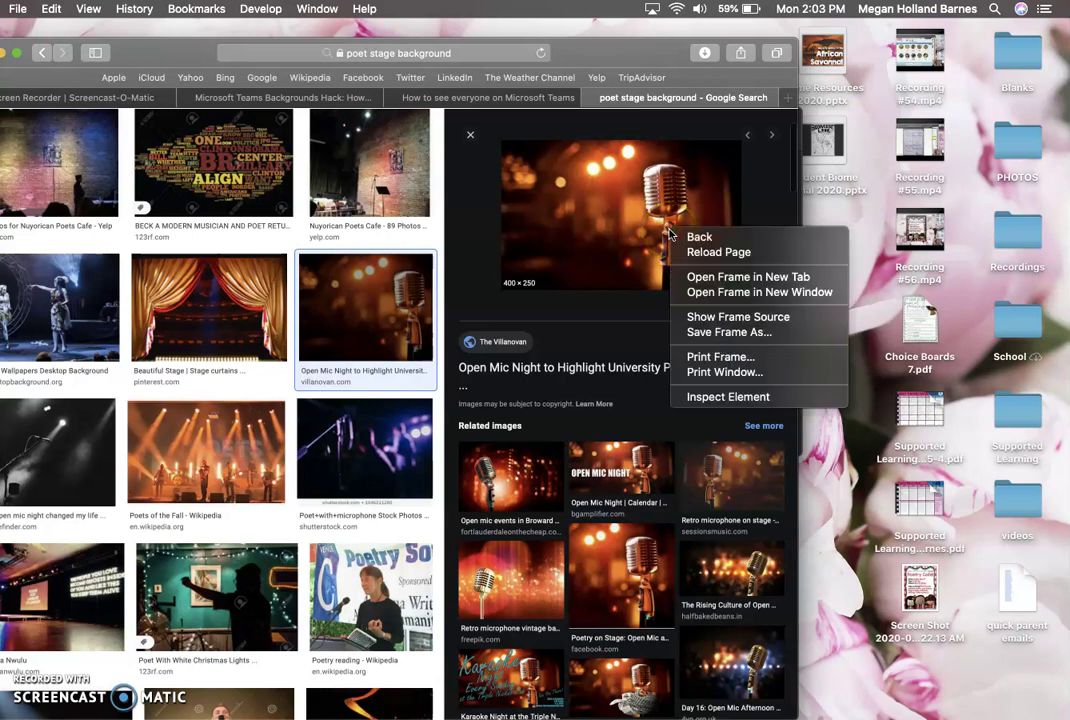
click(595, 352)
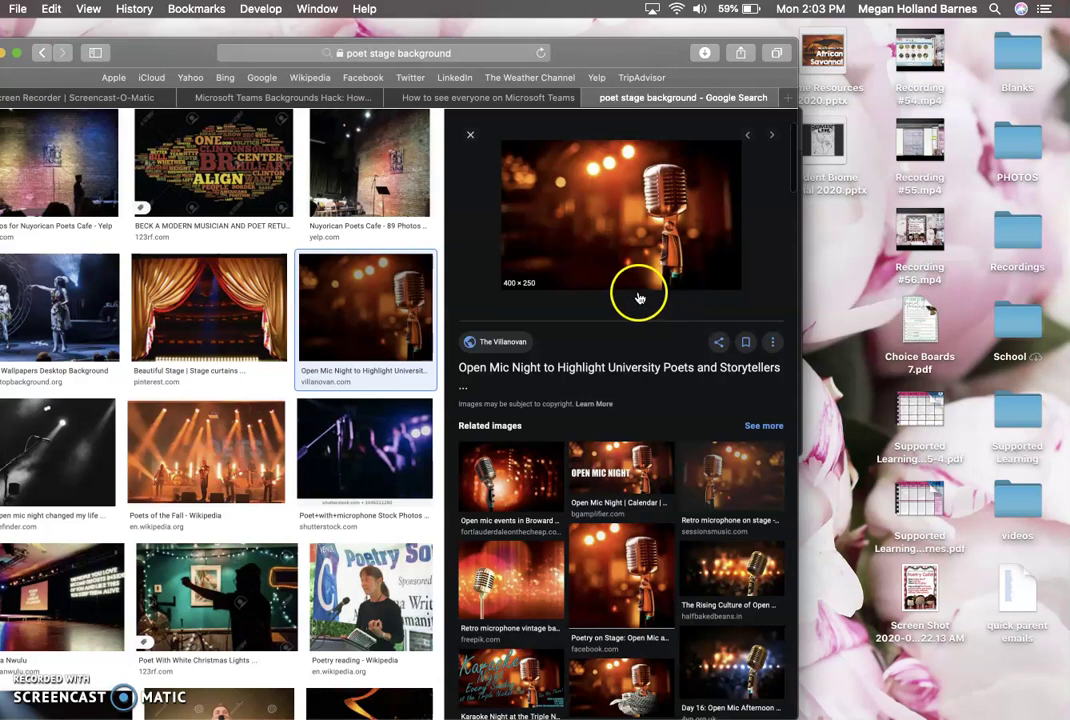
right_click(640, 296)
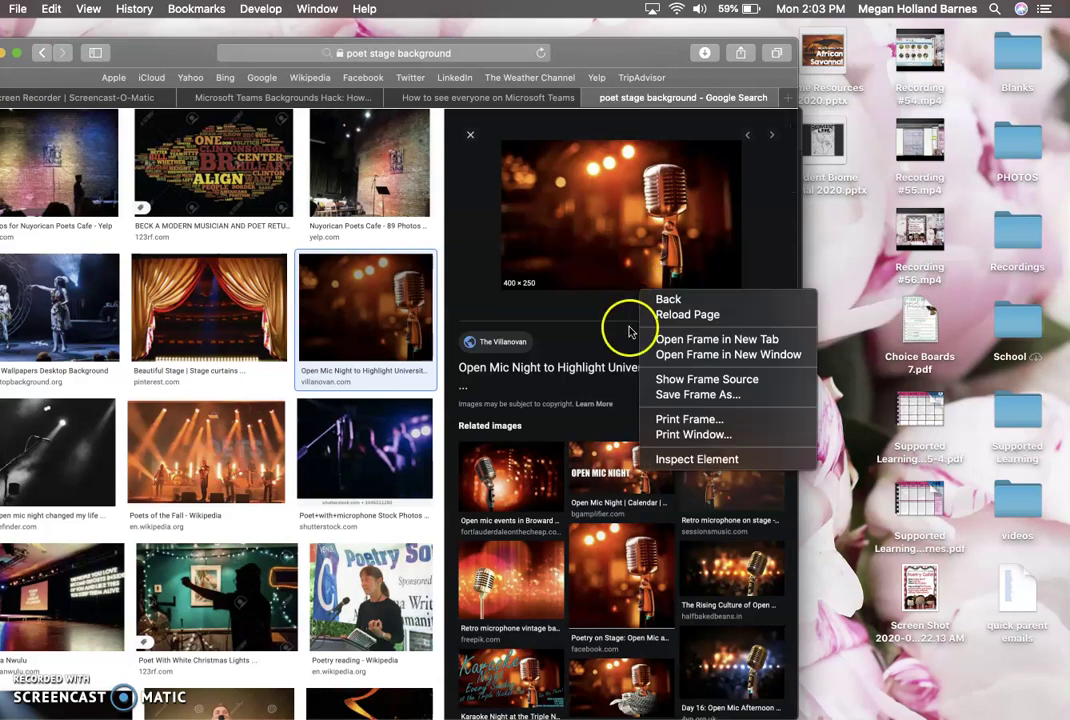
click(728, 172)
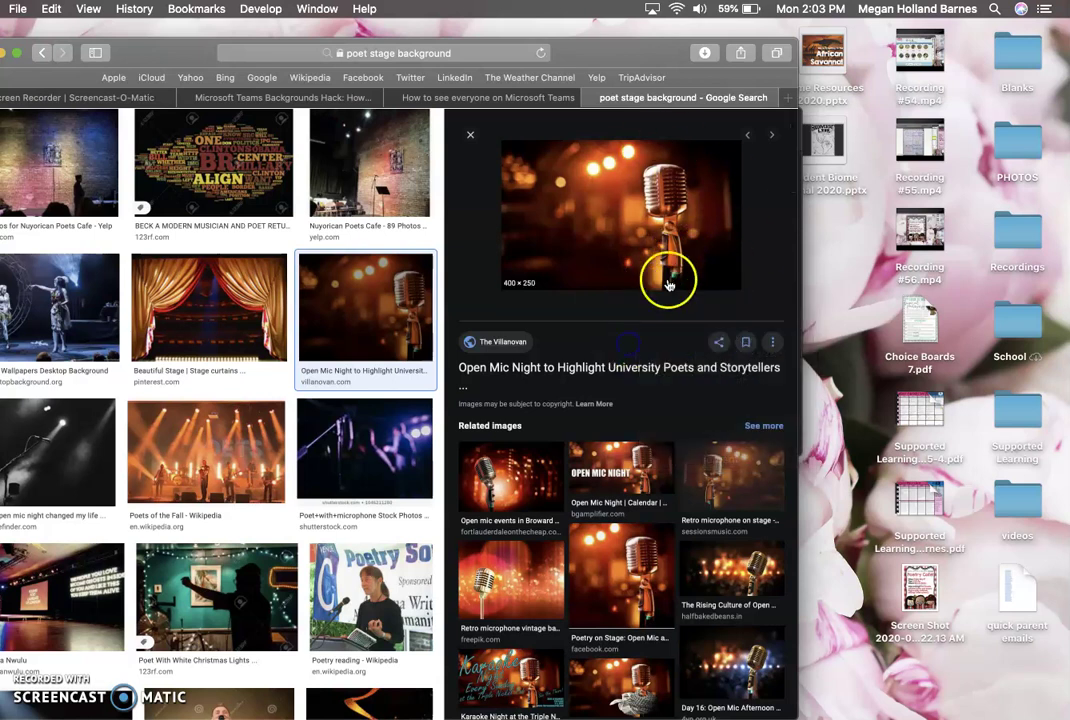
Open the picture's source article on villanovan.com, check the saving options for its microphone image, and close the article
click(628, 230)
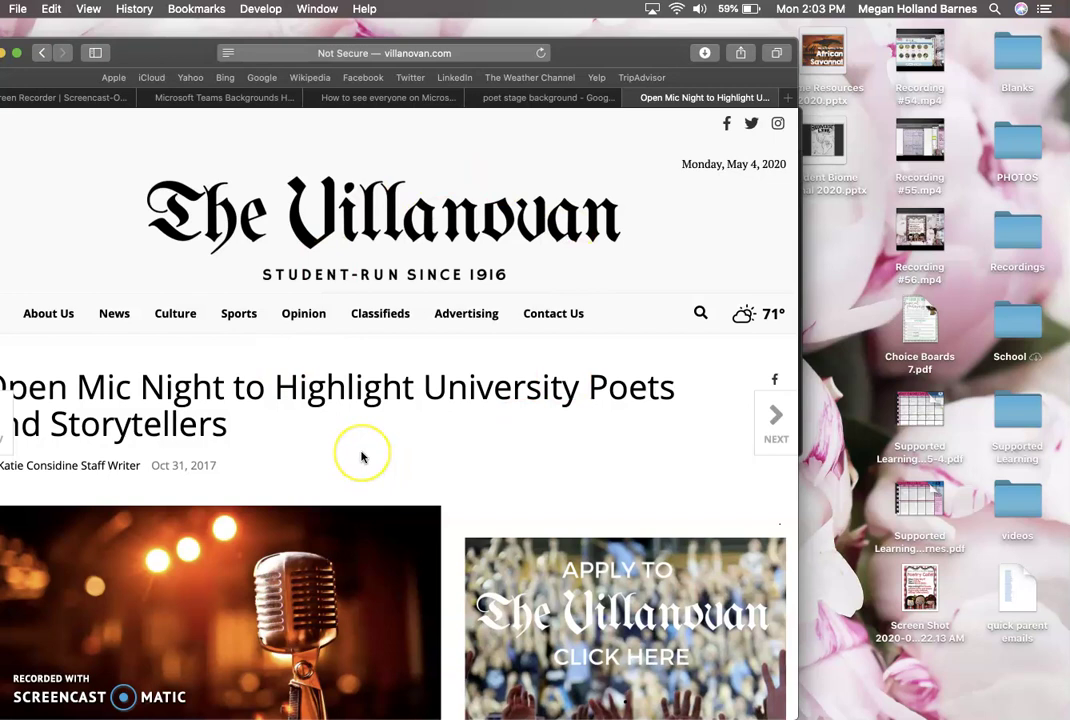
scroll(361, 454, down, 3)
right_click(273, 527)
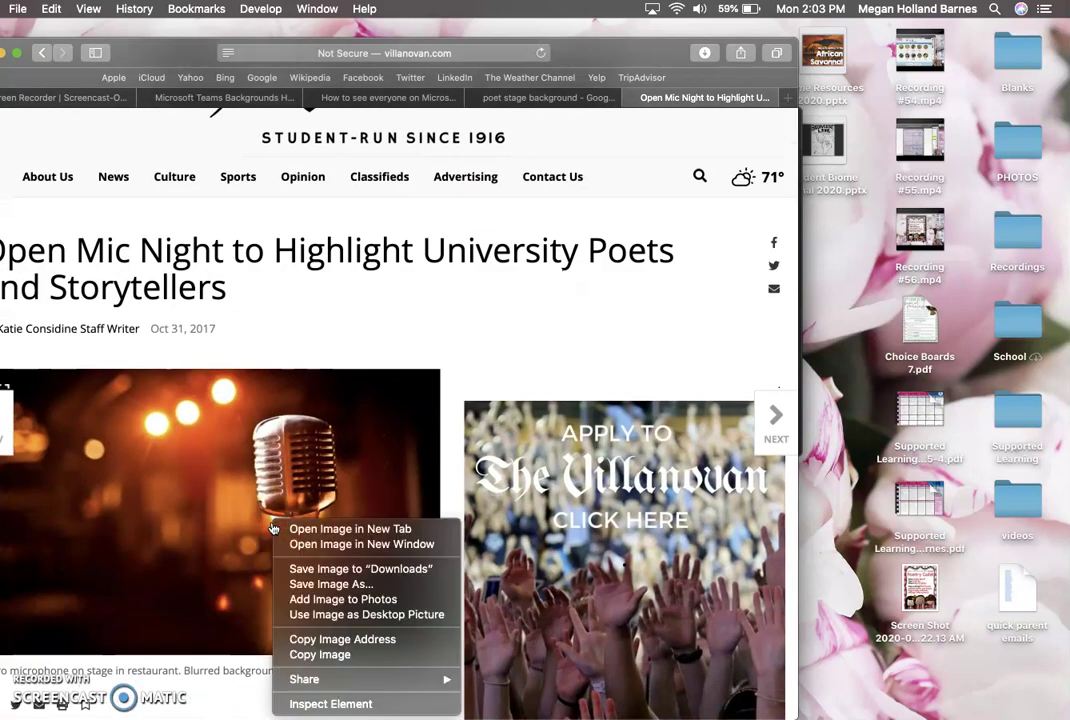
click(631, 101)
click(631, 99)
Preview the "Beautiful Stage" curtain picture and the related Broadway theatre picture, checking each for saving options
click(193, 308)
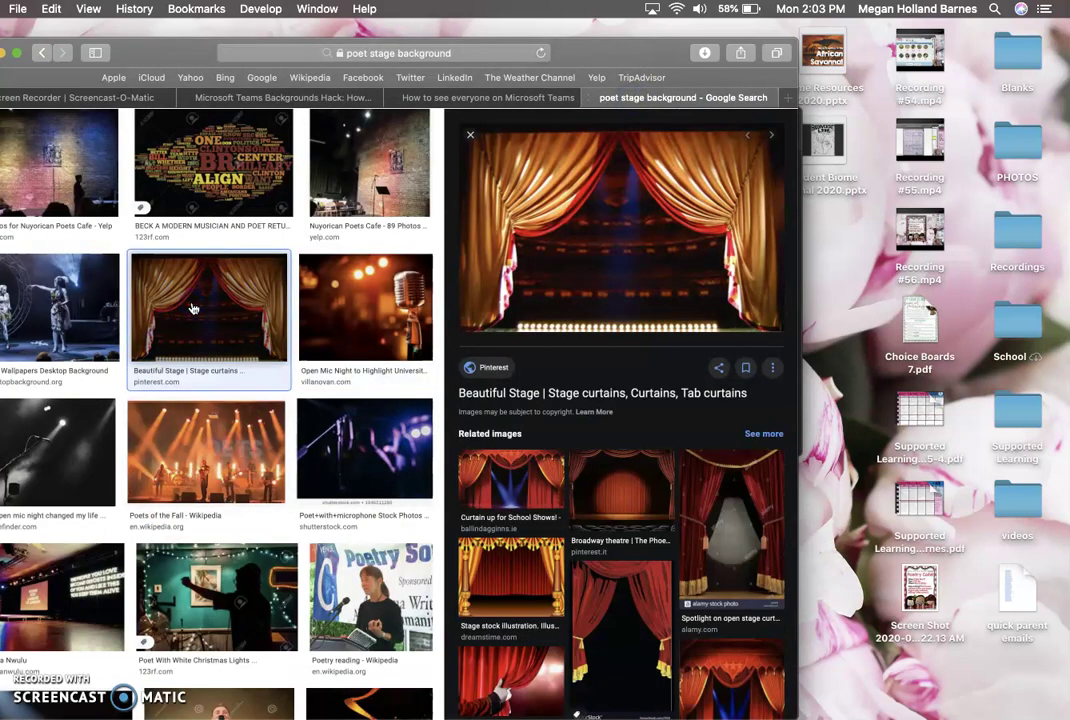
right_click(660, 253)
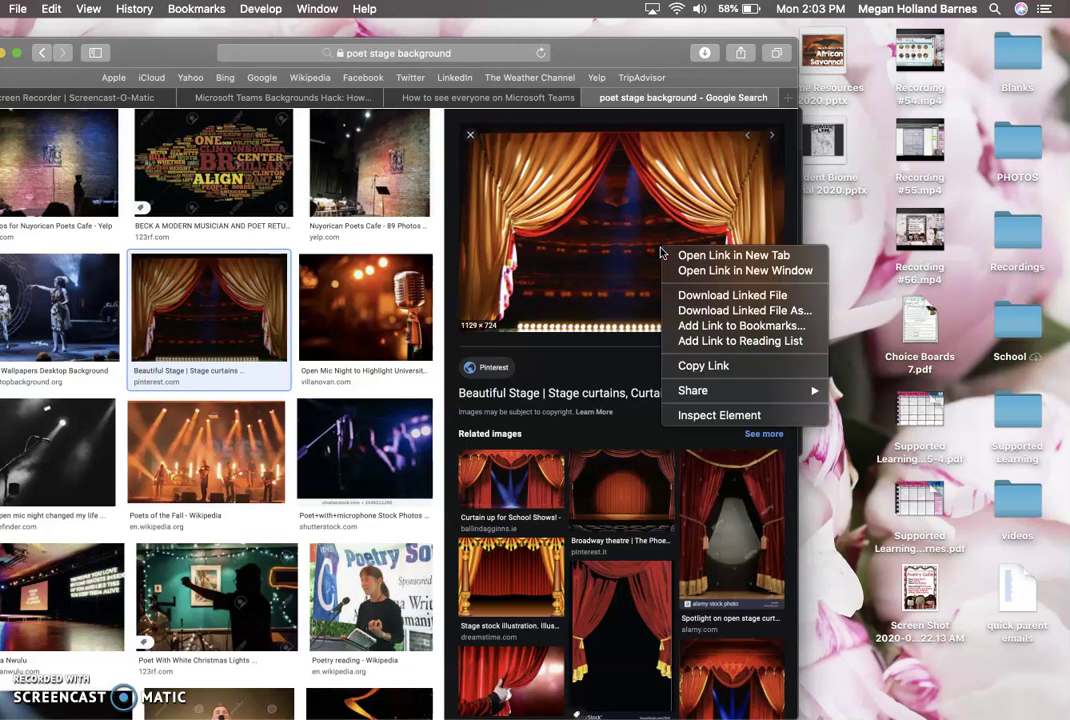
click(629, 505)
right_click(658, 299)
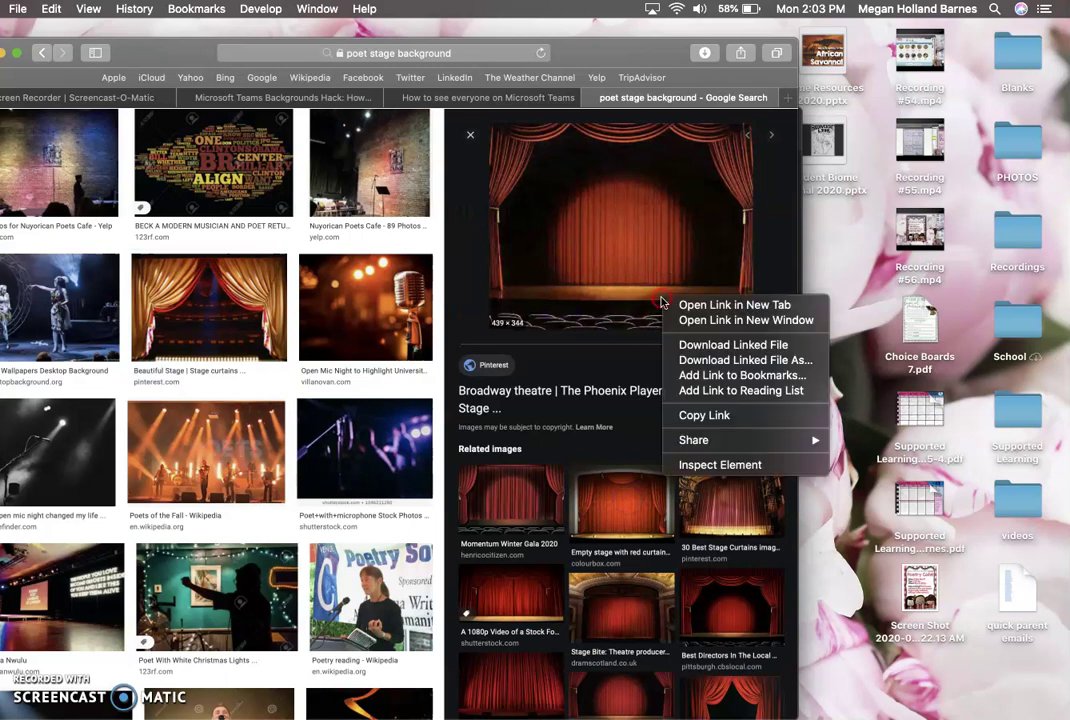
click(660, 302)
click(592, 272)
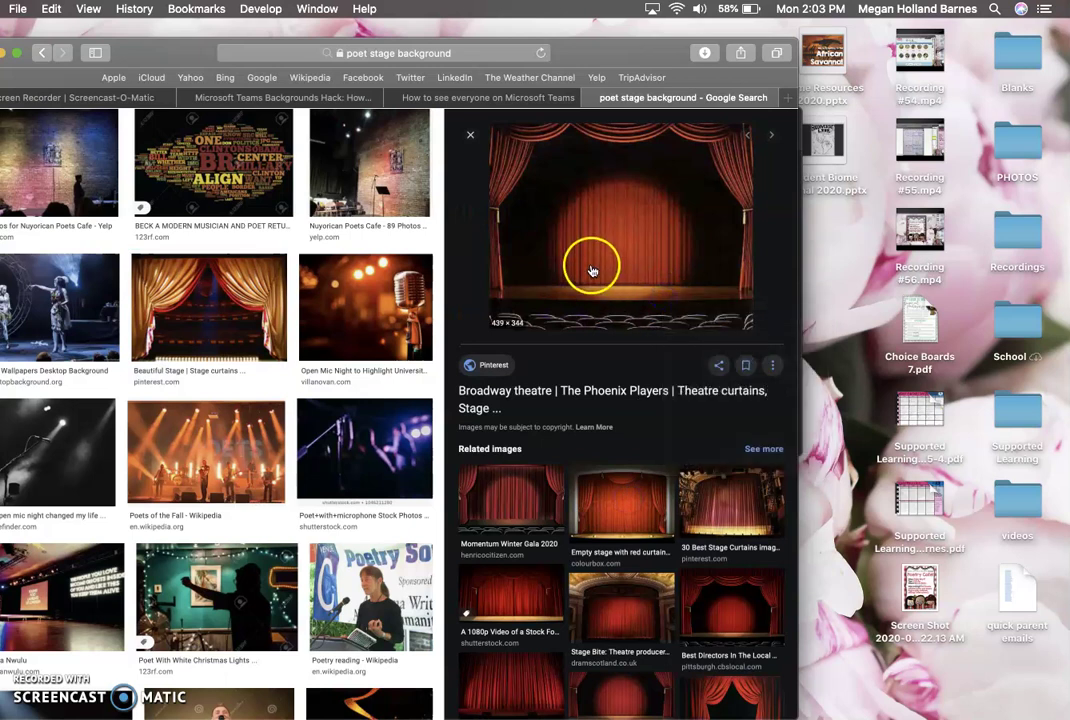
Open the Open Mic Night picture's article on villanovan.com and save its microphone image to the Desktop as 59f910bf2b190.image
click(628, 270)
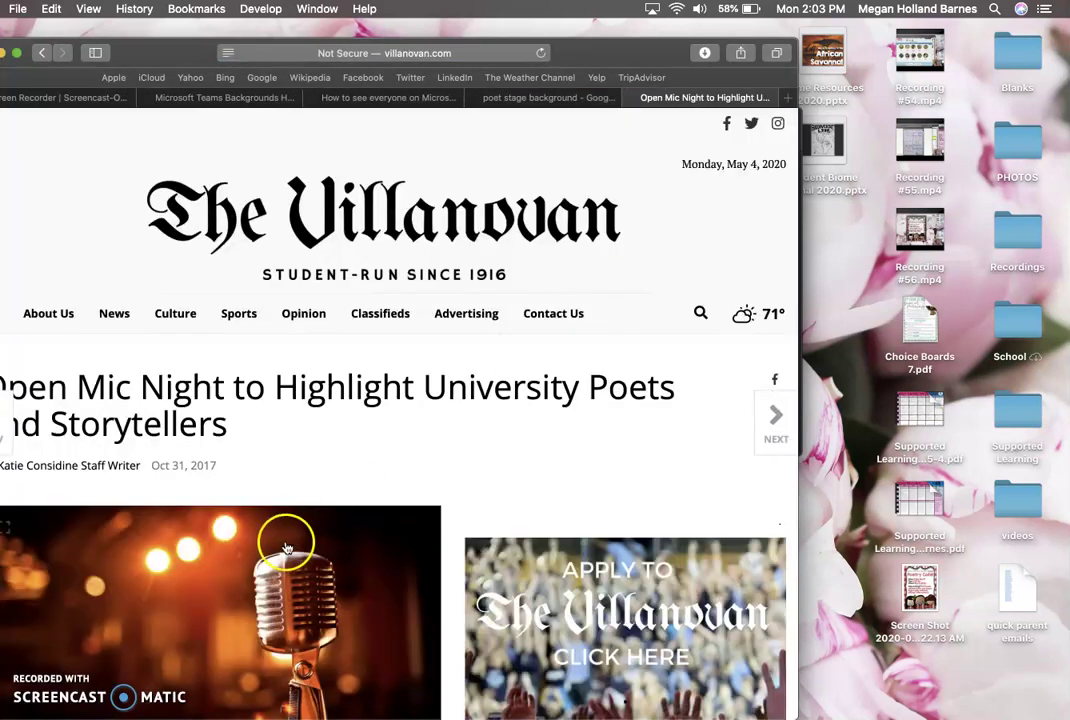
right_click(260, 607)
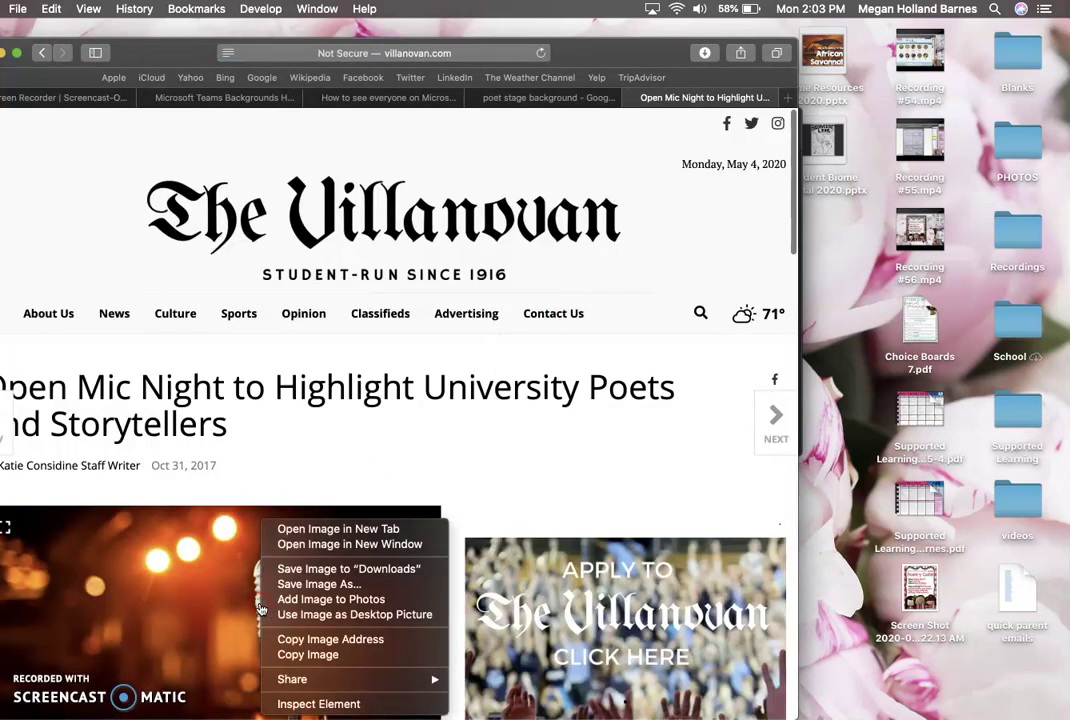
click(318, 586)
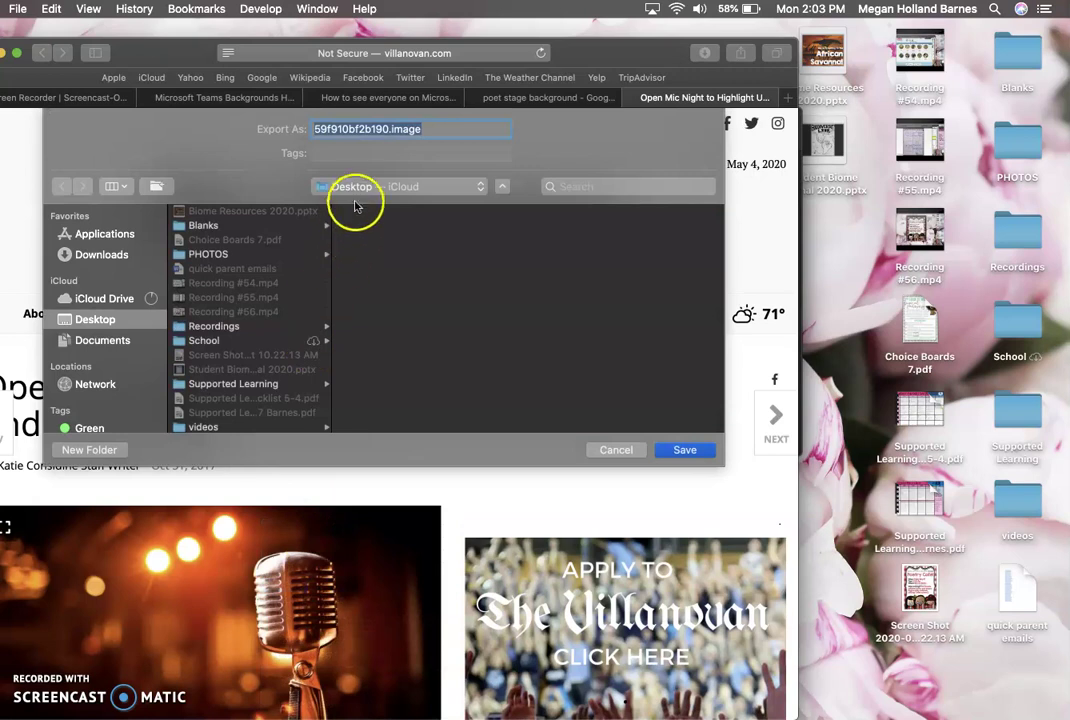
click(354, 188)
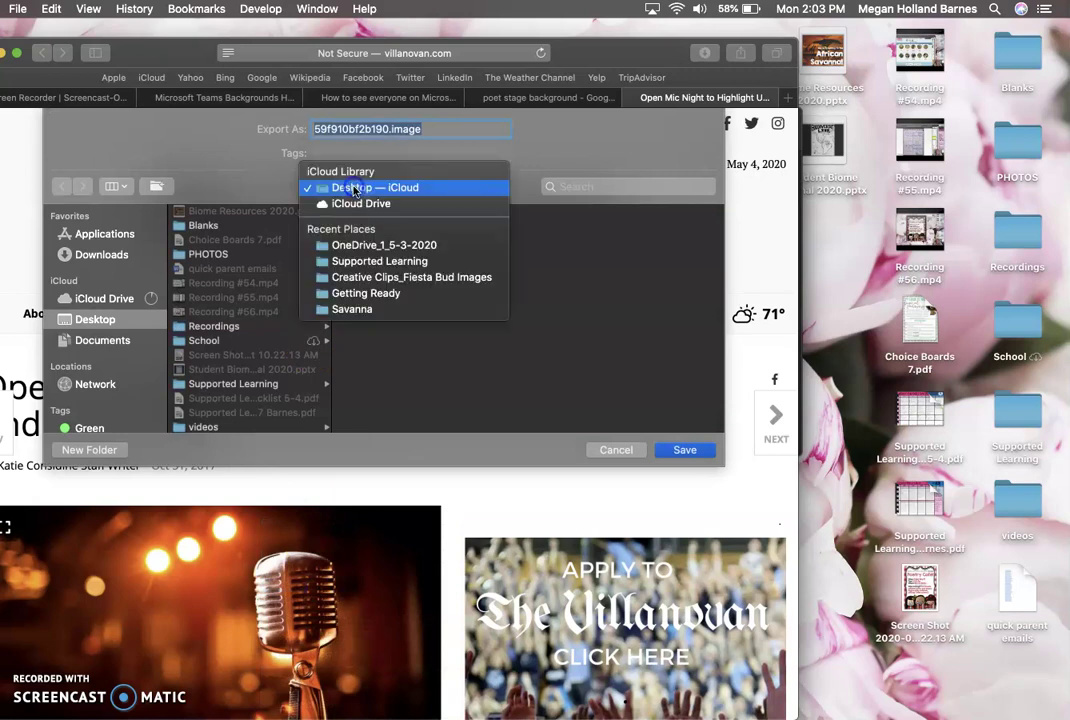
click(354, 189)
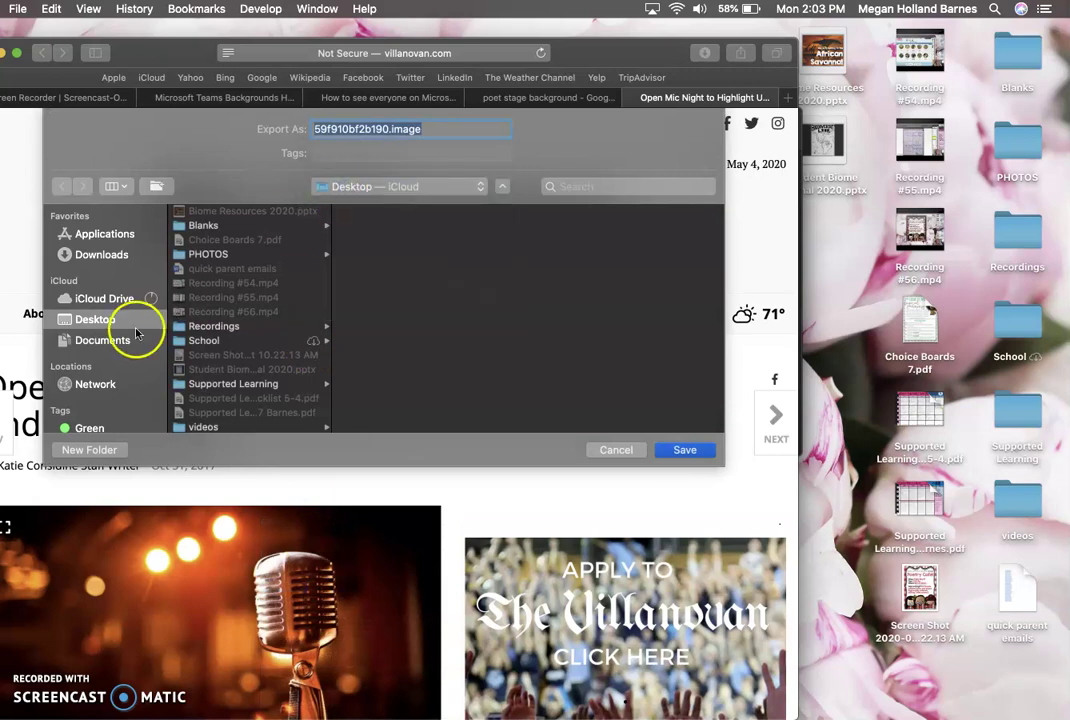
click(95, 320)
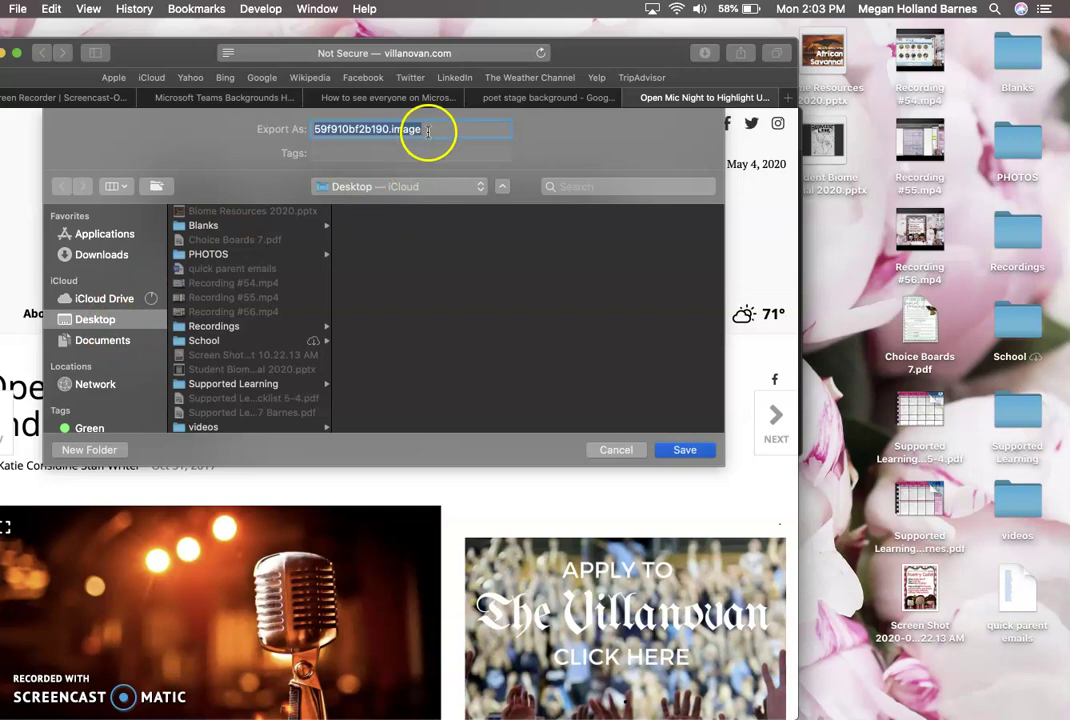
click(680, 450)
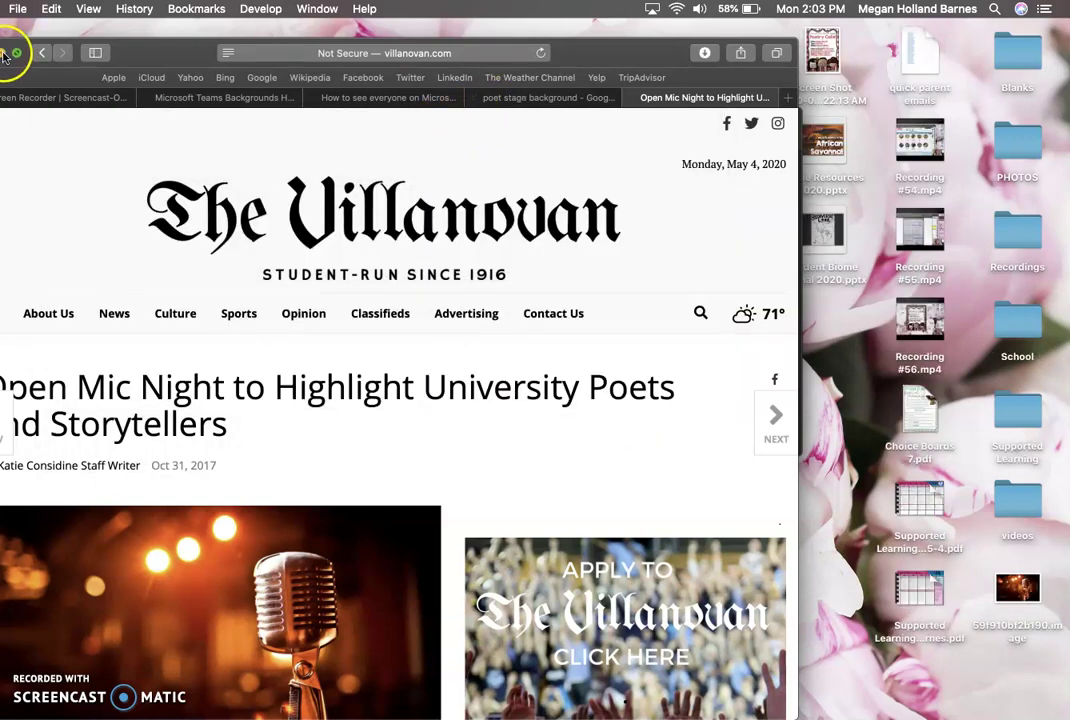
Minimize Safari and move 59f910bf2b190.image from the desktop into the Uploads folder, accepting its removal from iCloud Drive
click(5, 54)
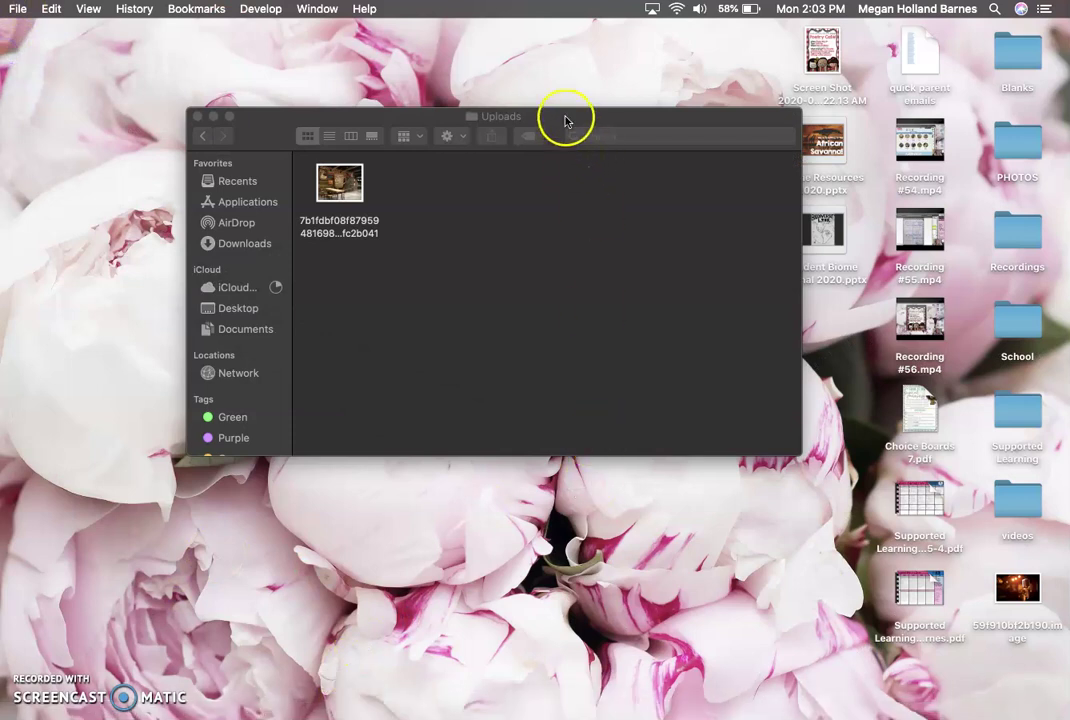
drag(566, 123, 448, 95)
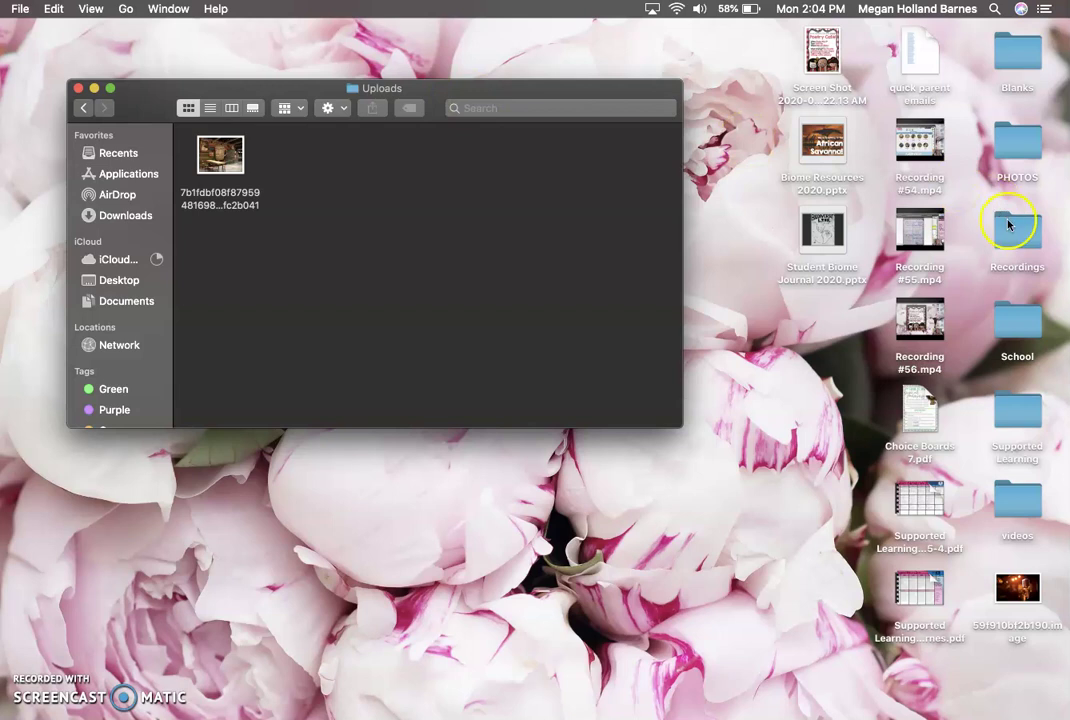
click(1027, 597)
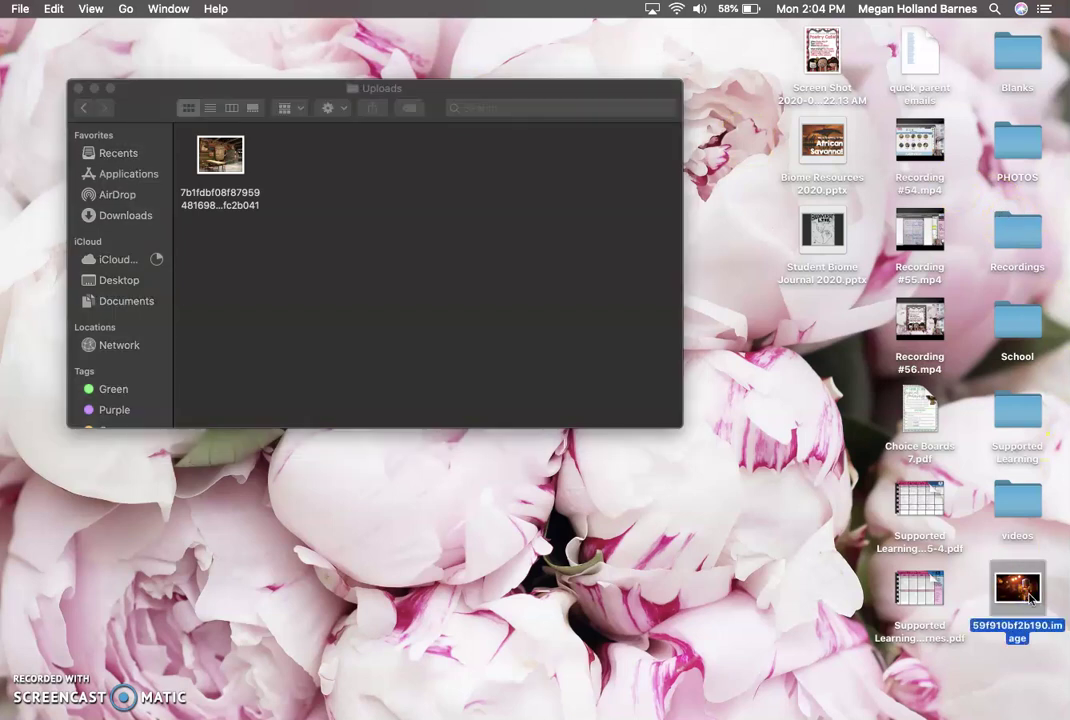
drag(1030, 597, 341, 181)
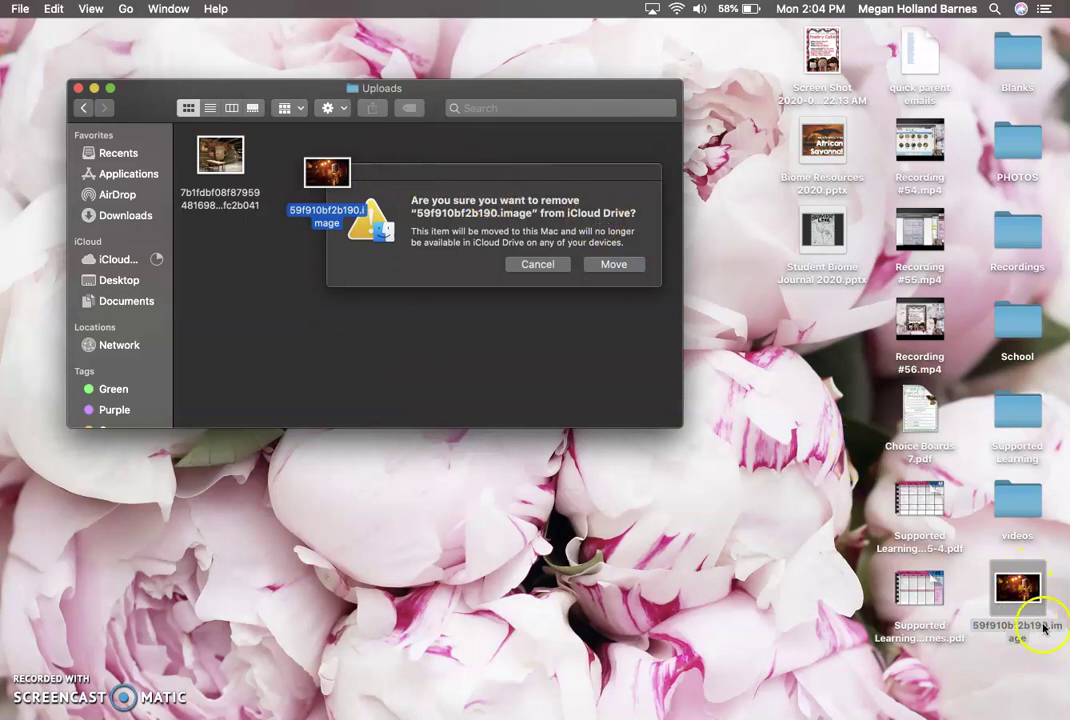
click(607, 268)
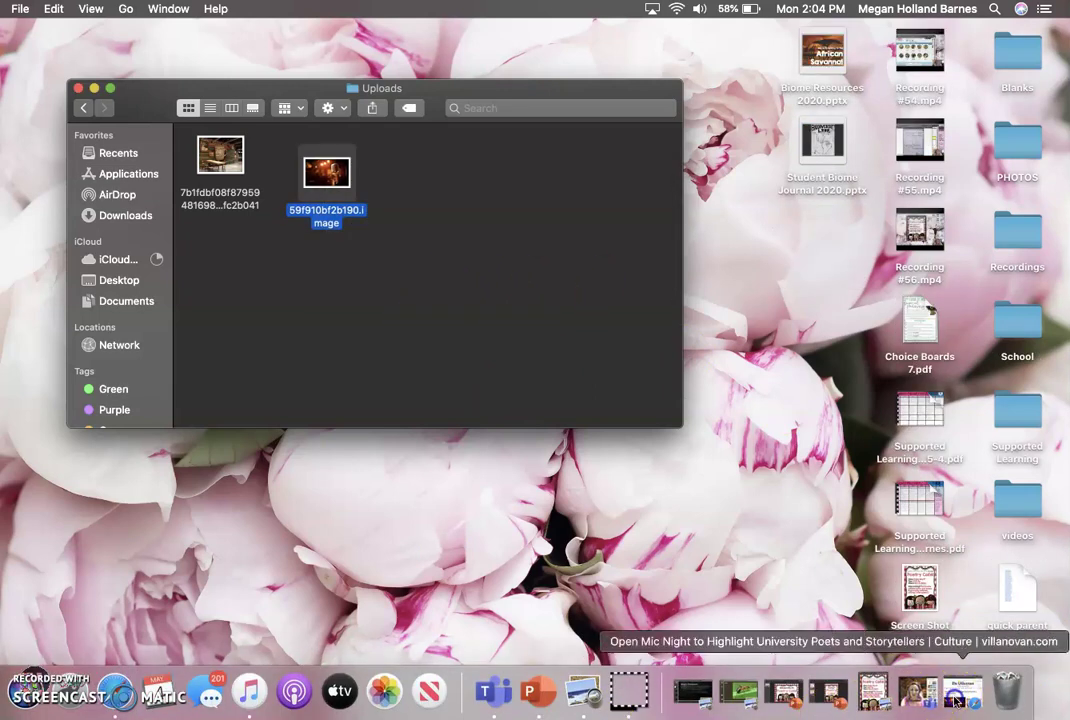
Return to the "poet stage background" image results in Safari and filter them to Large size
click(955, 700)
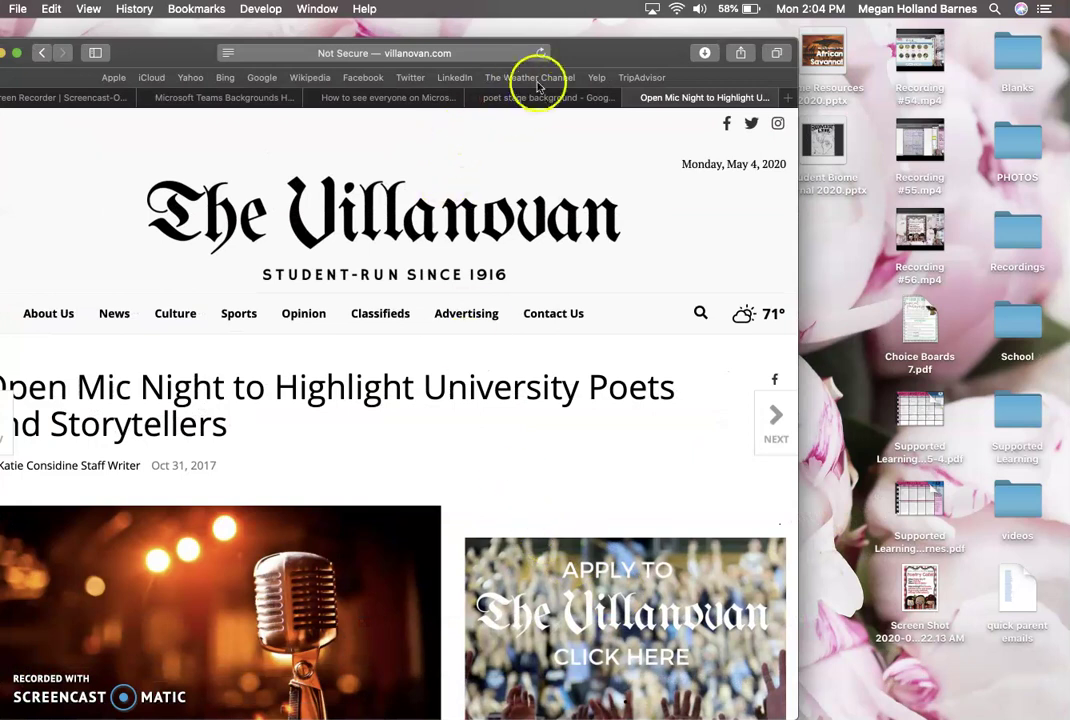
click(538, 98)
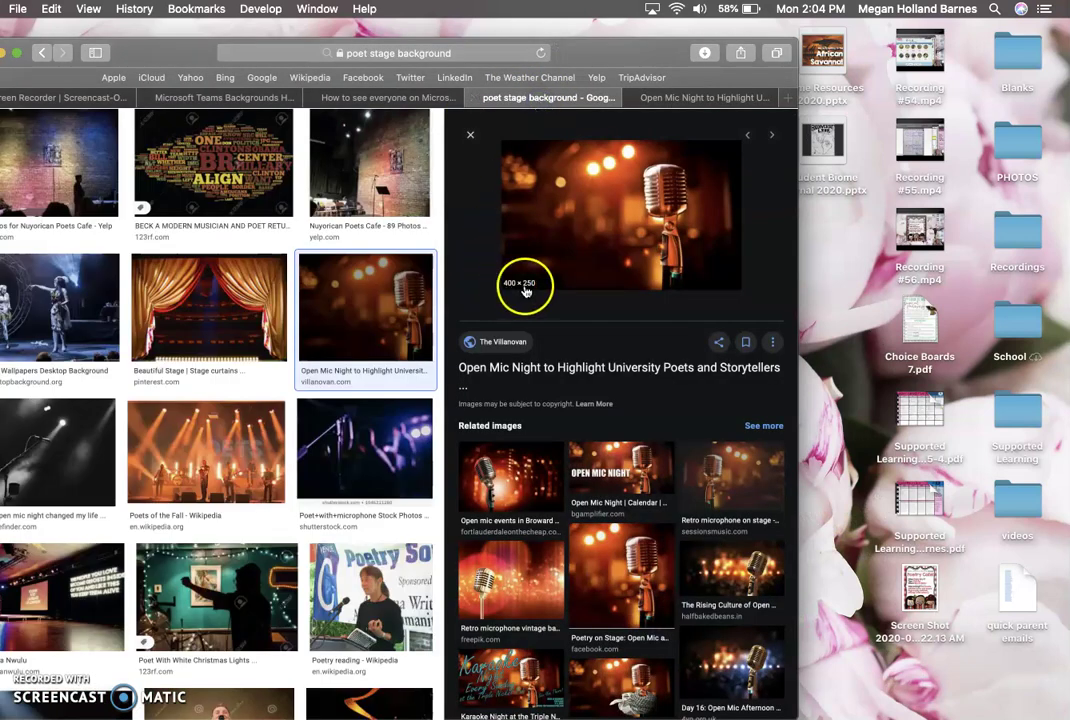
scroll(533, 292, up, 3)
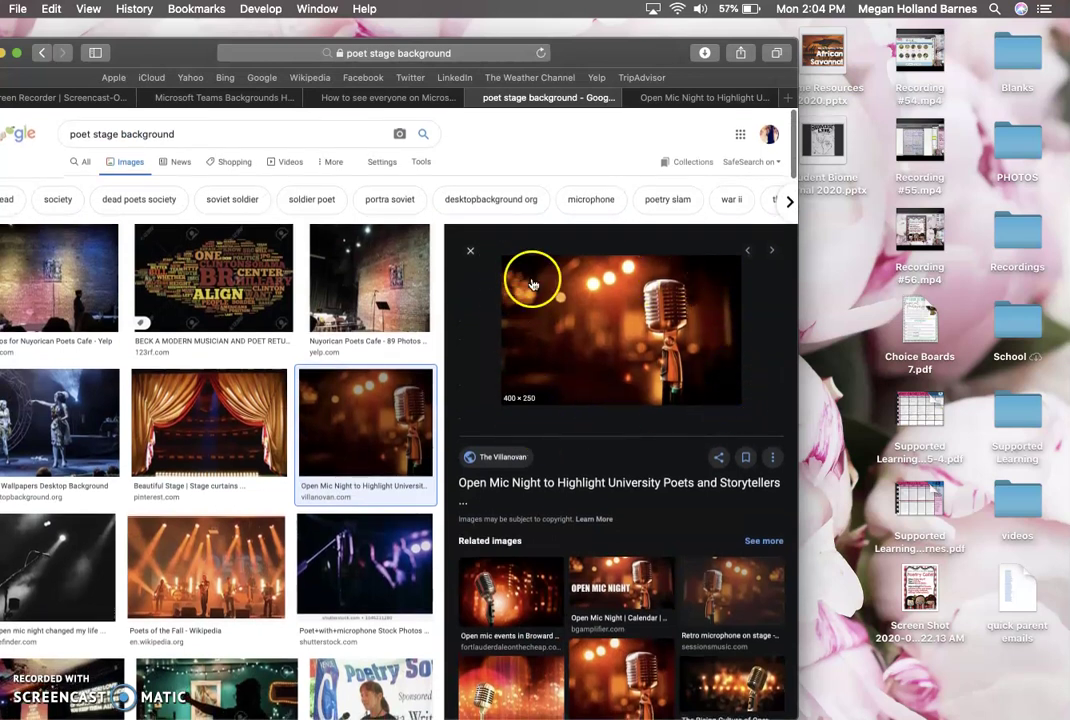
click(423, 165)
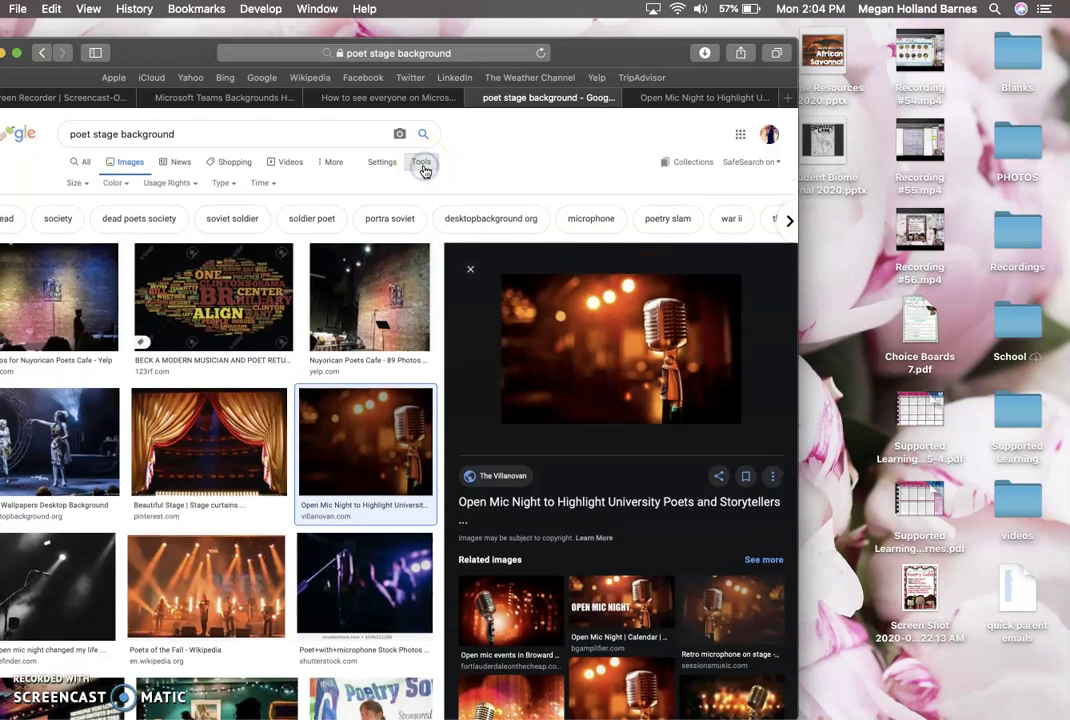
click(76, 183)
click(80, 218)
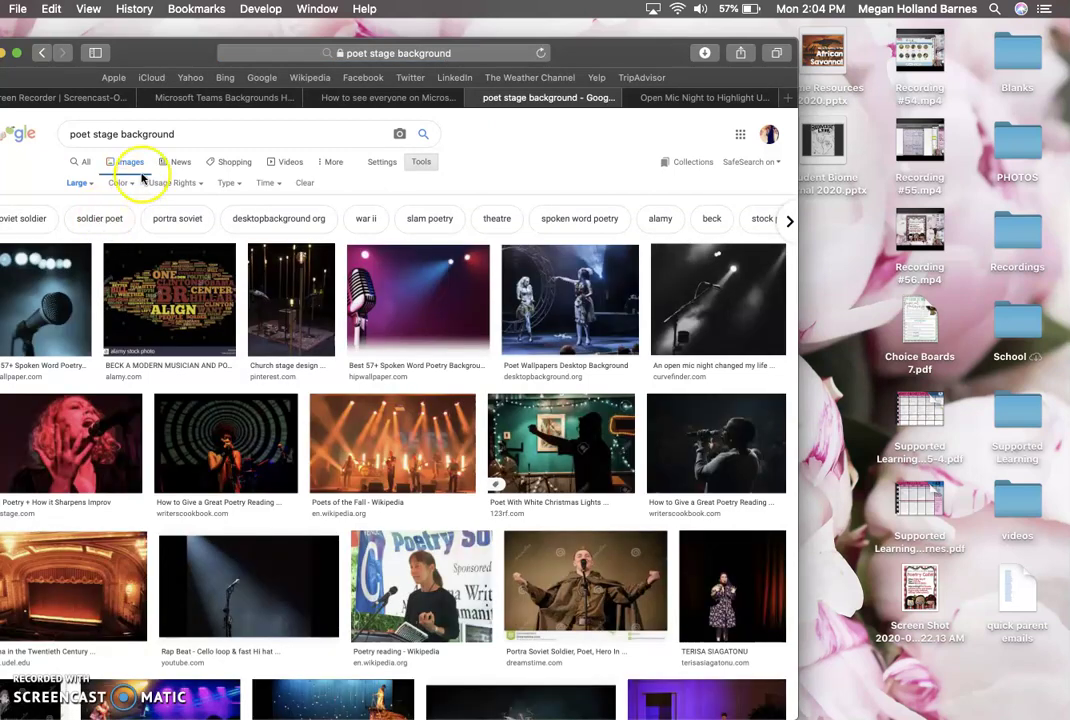
Shorten the image search query to "stage background" and run it
double_click(79, 134)
key(BackSpace)
key(Return)
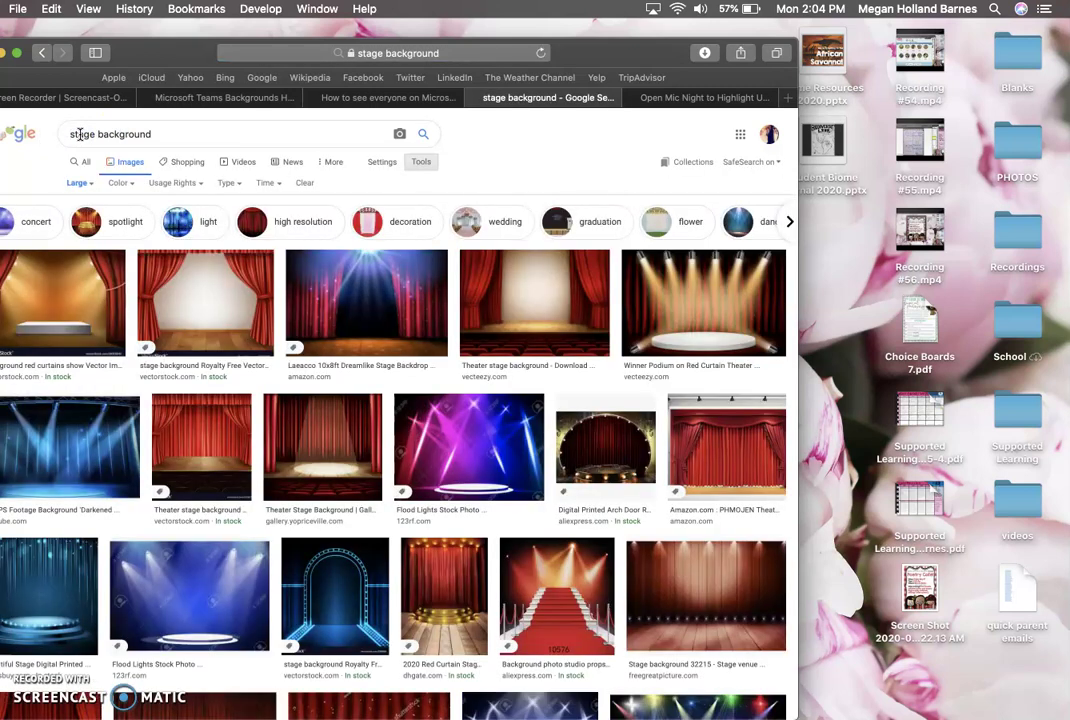
Show the Villanovan article again, minimize Safari, and place the microphone image beside the café image in the Uploads folder
click(705, 98)
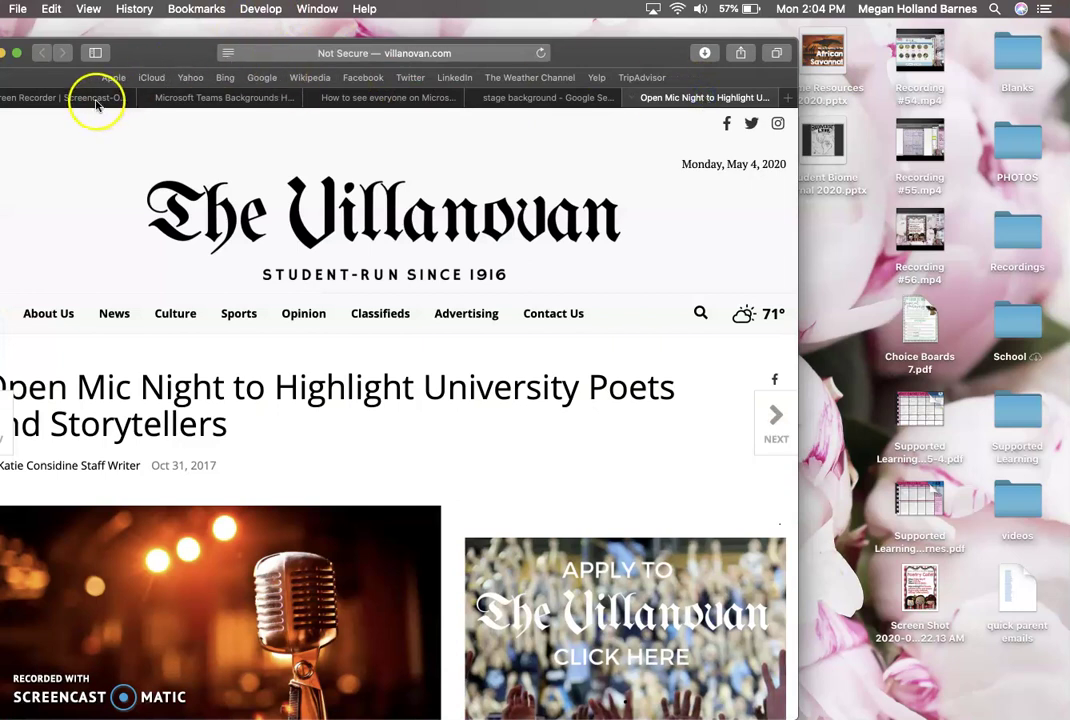
mouse_move(888, 708)
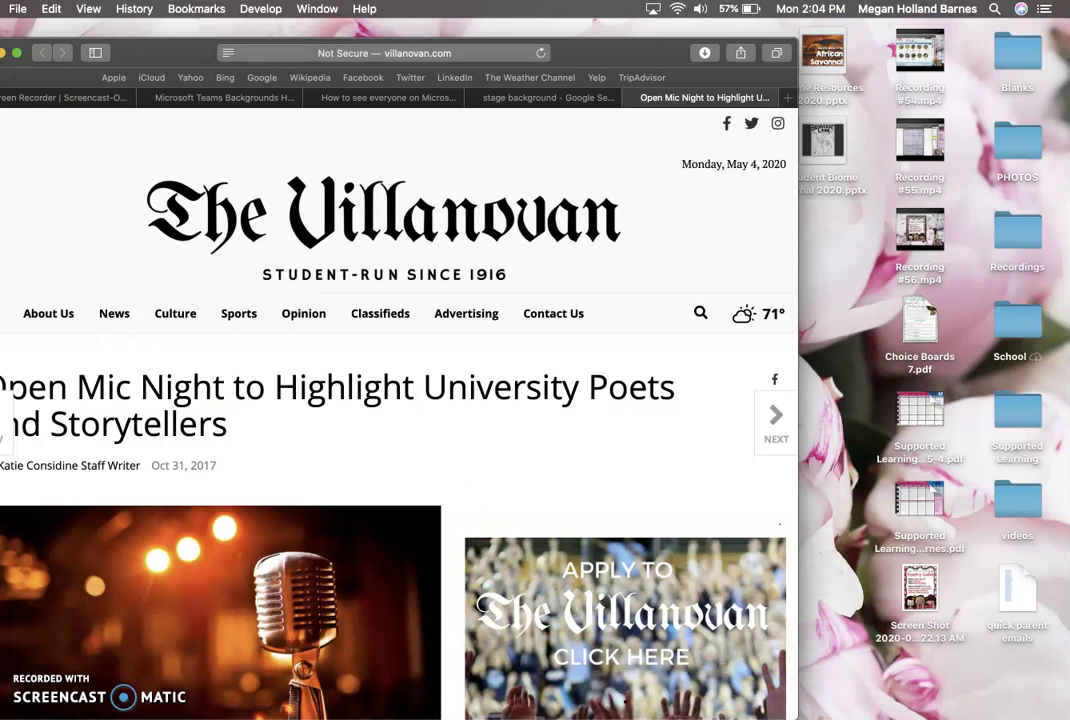
click(5, 55)
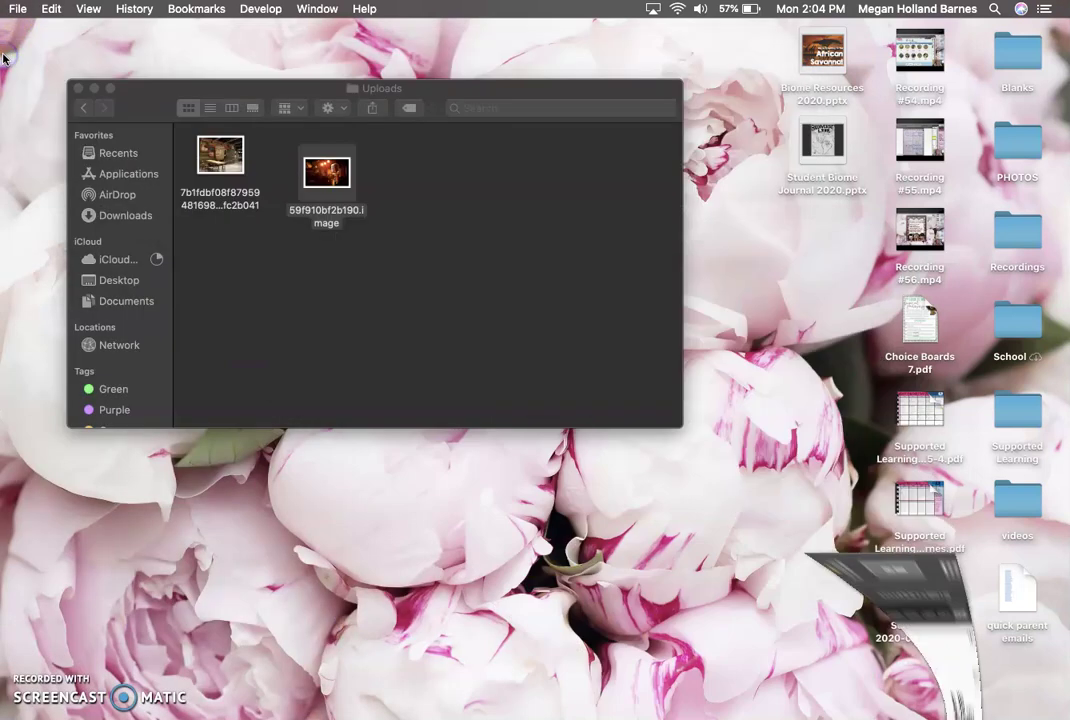
click(385, 291)
click(208, 170)
drag(332, 176, 322, 160)
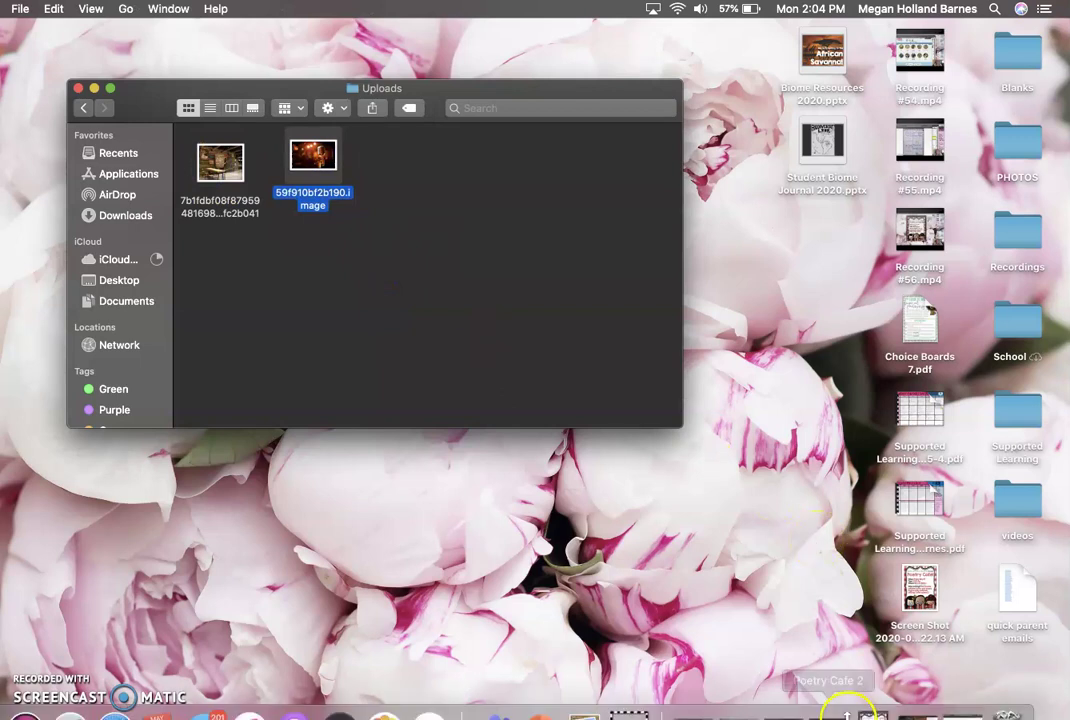
Switch to the Teams meeting, close the open background settings and show the background effects again to reload the list
click(862, 692)
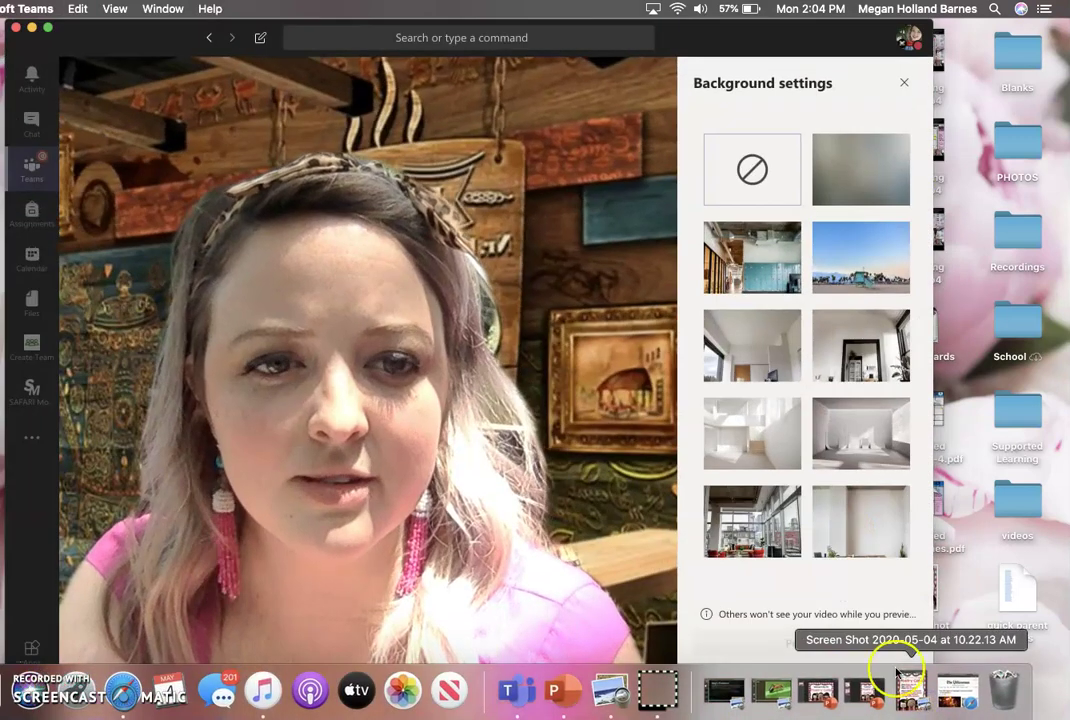
click(904, 82)
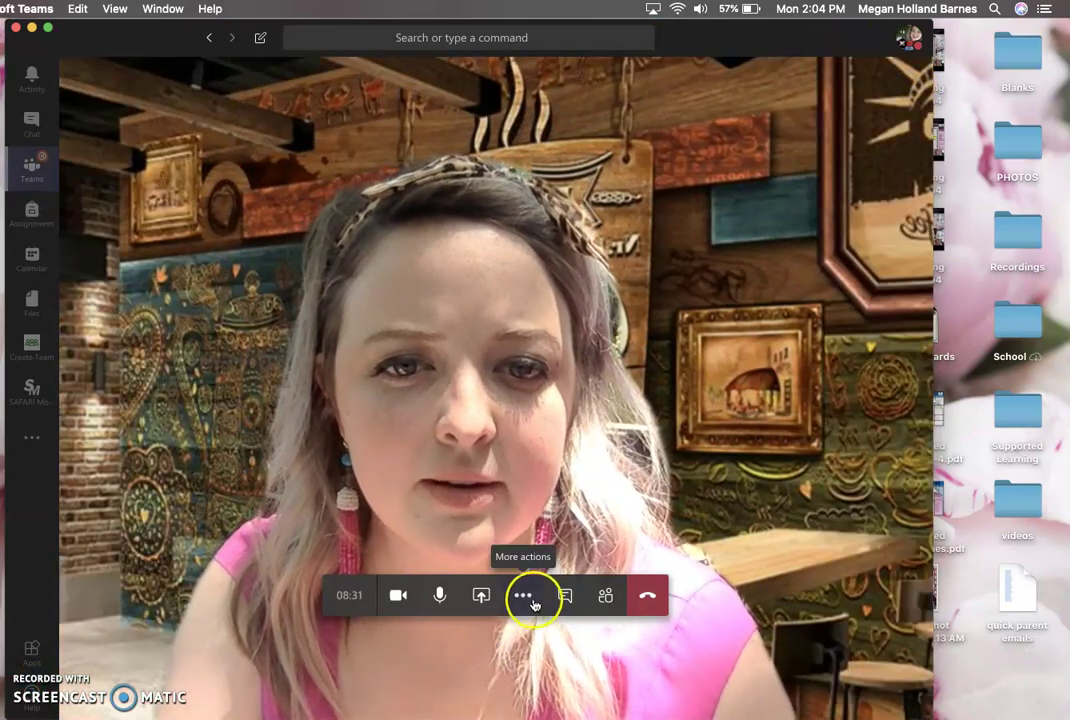
click(522, 595)
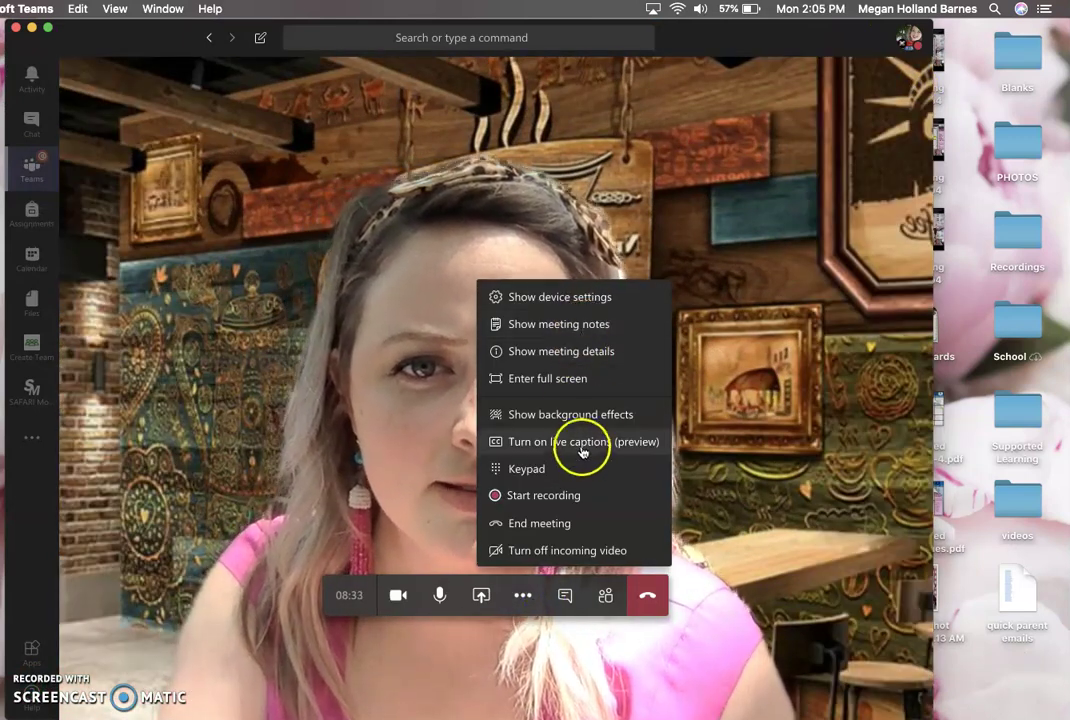
click(578, 415)
Choose the uploaded vintage microphone image among the custom backgrounds and apply it to the meeting video
scroll(824, 532, down, 15)
click(843, 452)
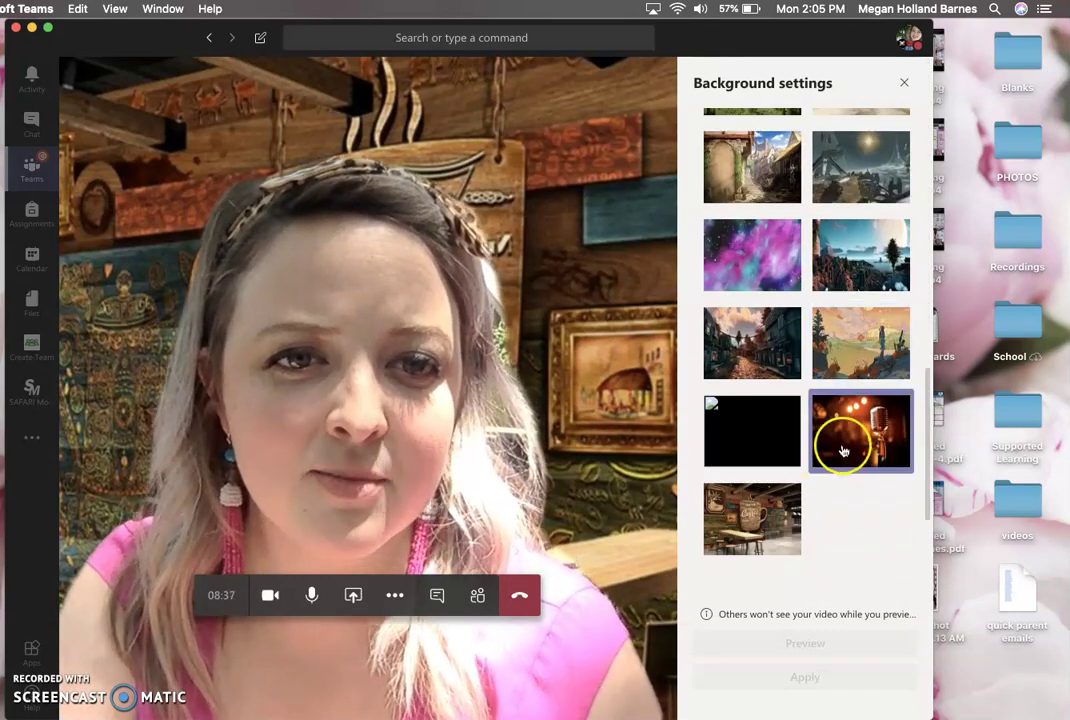
click(733, 430)
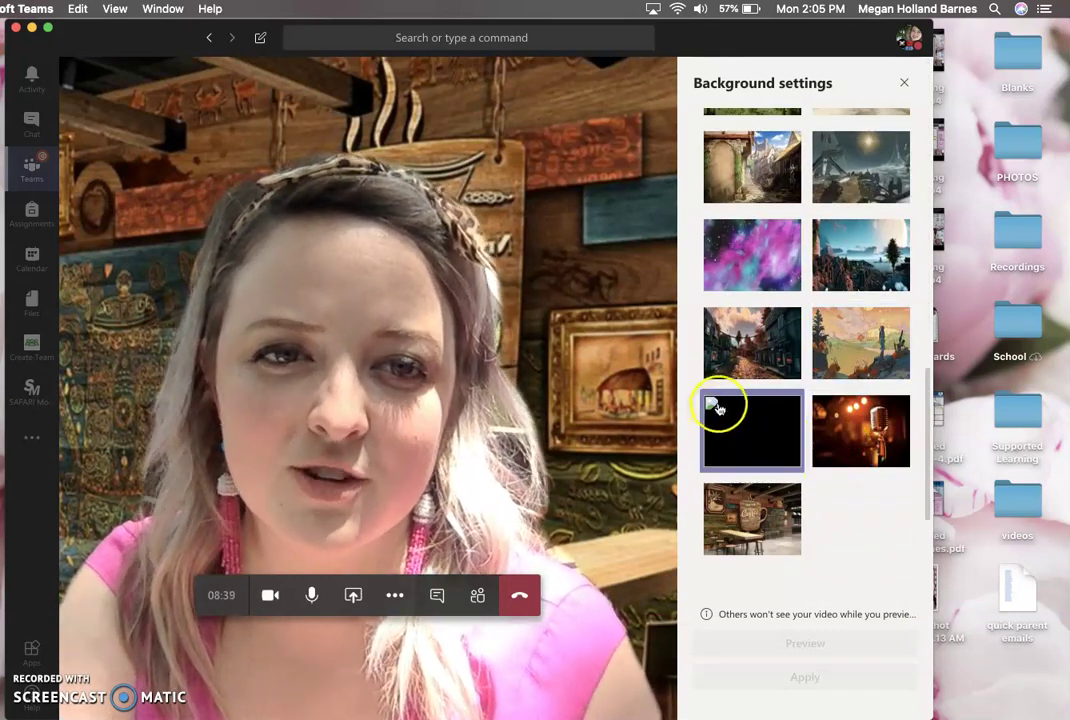
click(891, 437)
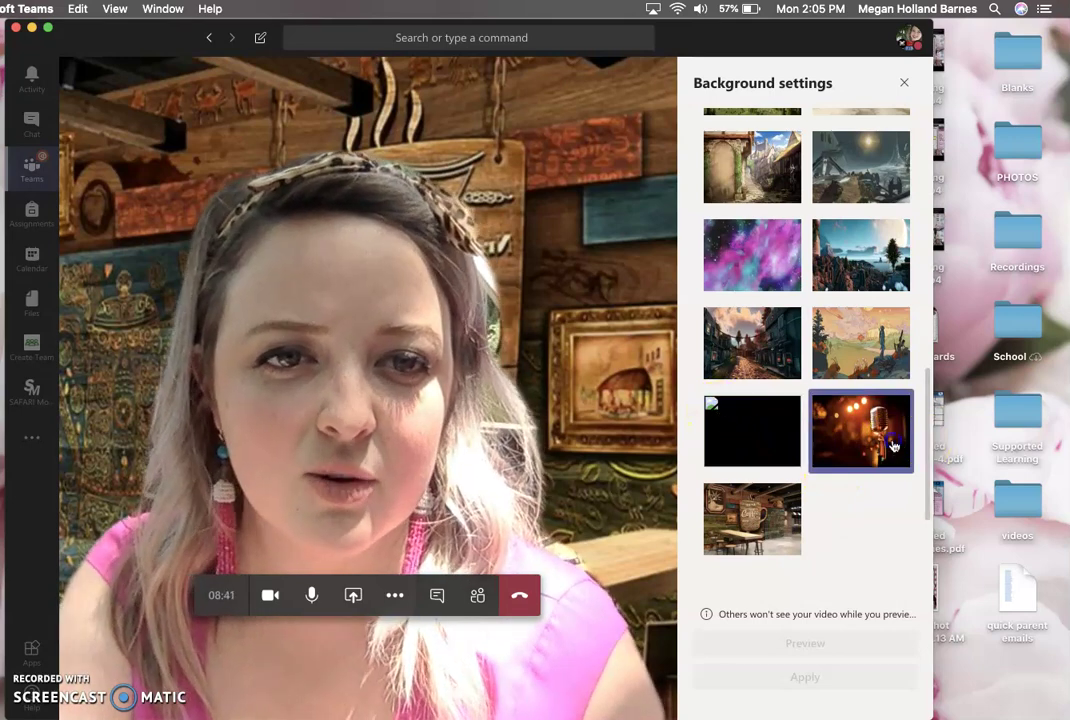
click(831, 687)
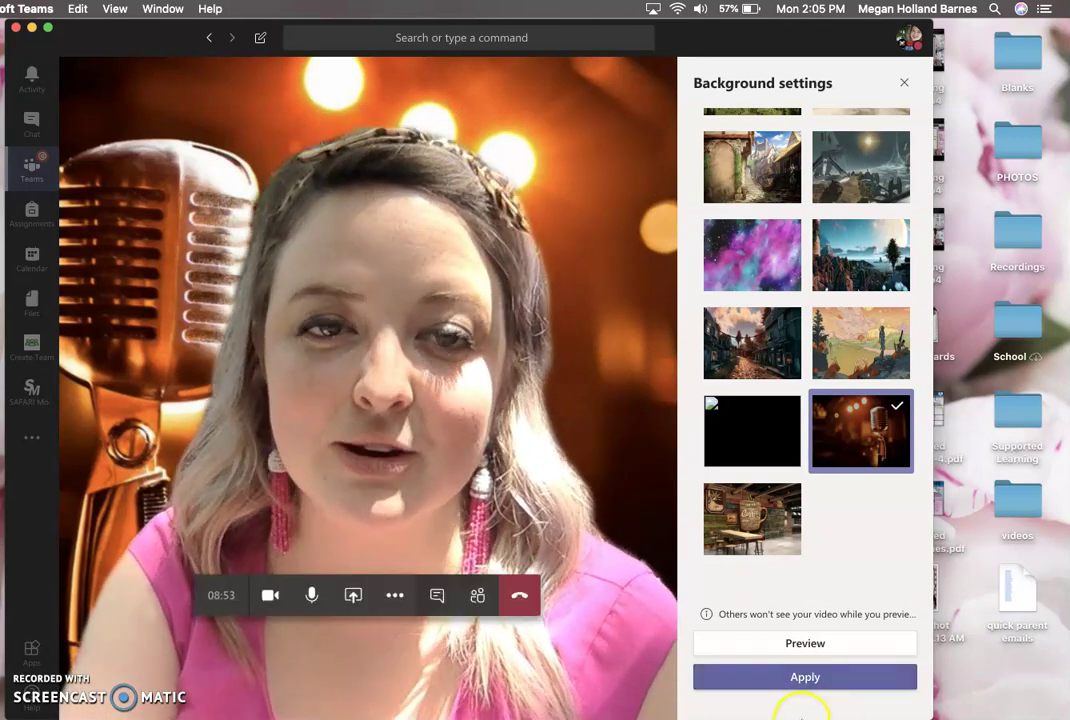
Return to the methodshop.com article in Safari and copy the macOS path ~/Library/Application Support/Microsoft/Teams/Backgrounds/Uploads
mouse_move(821, 700)
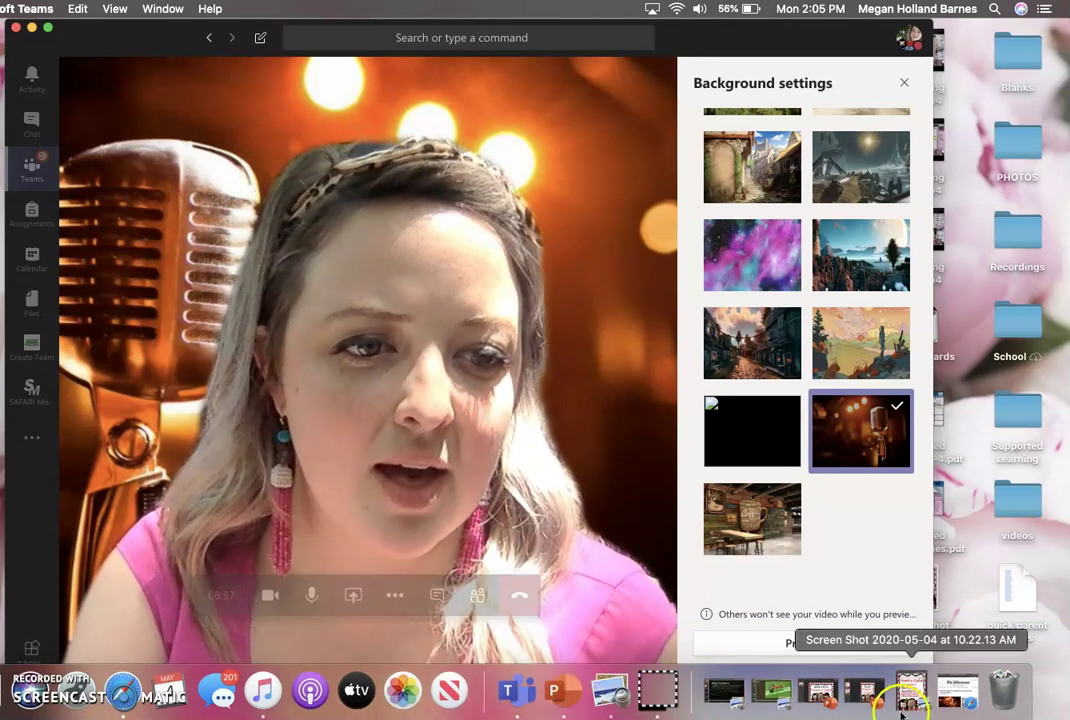
click(956, 692)
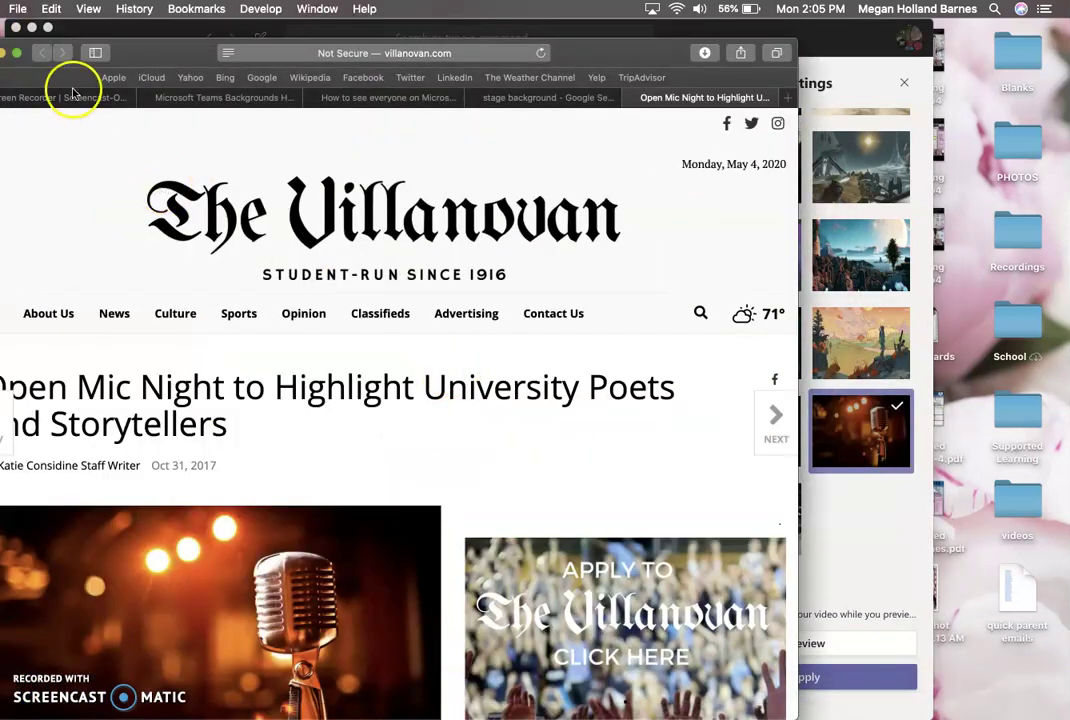
click(212, 99)
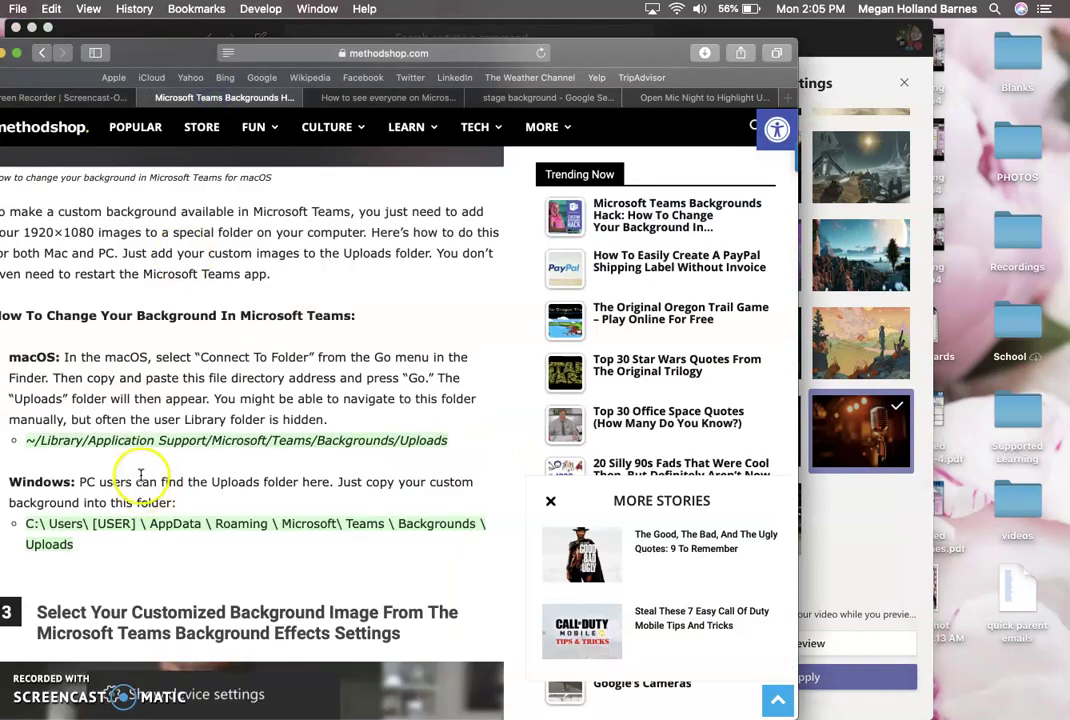
triple_click(136, 441)
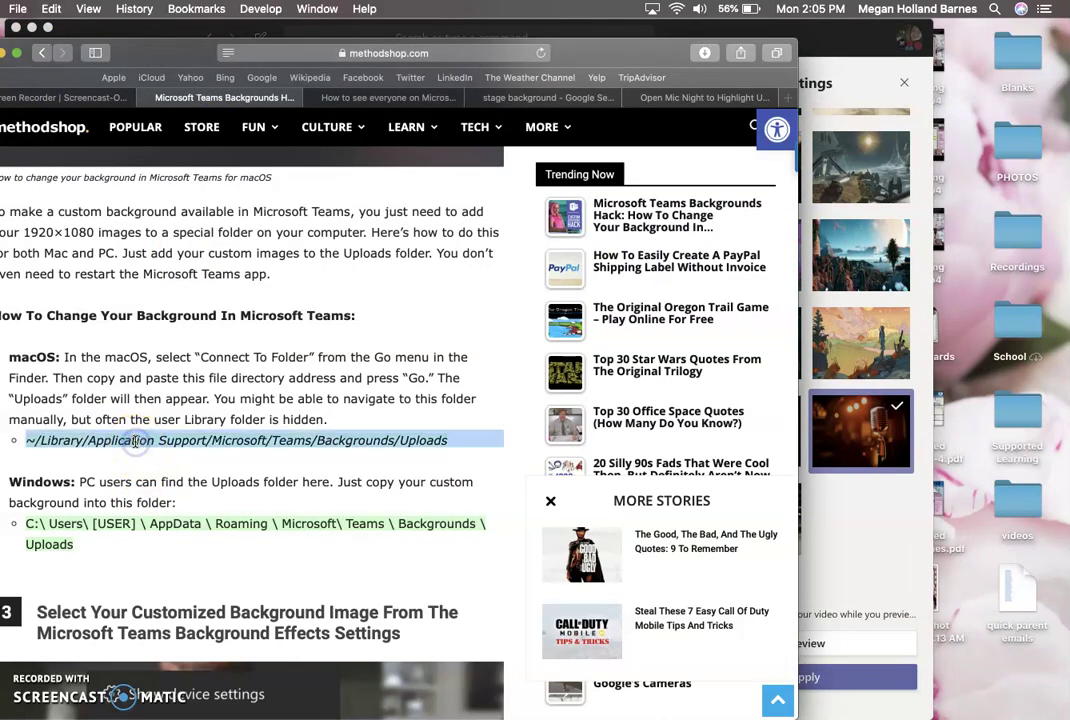
right_click(136, 441)
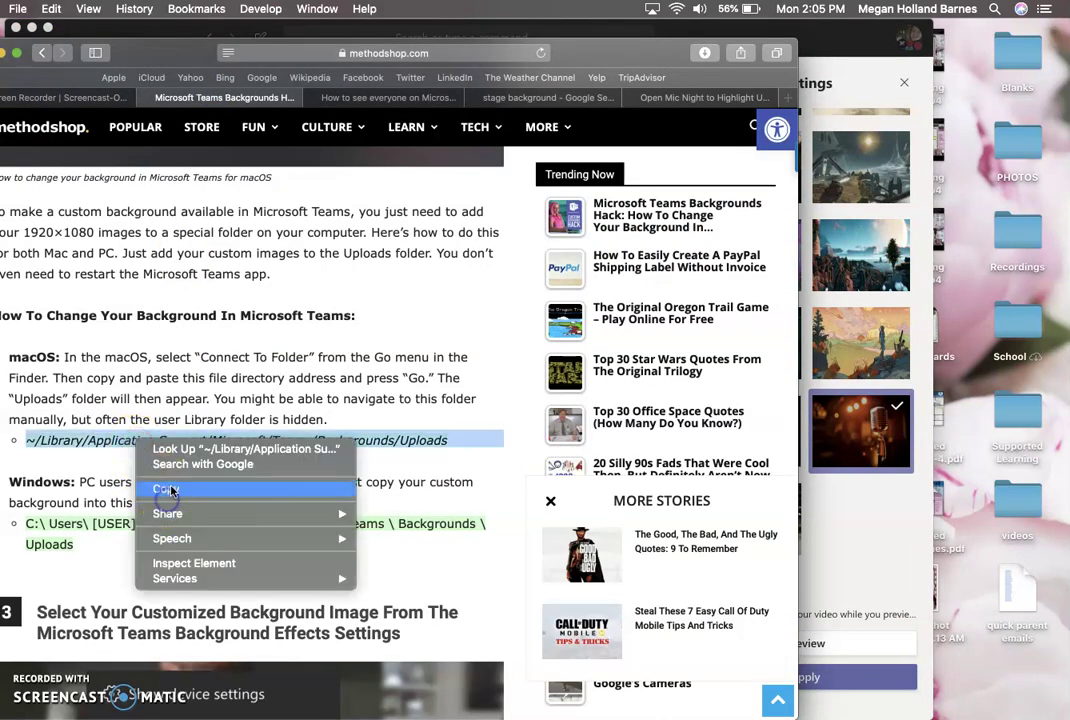
click(168, 489)
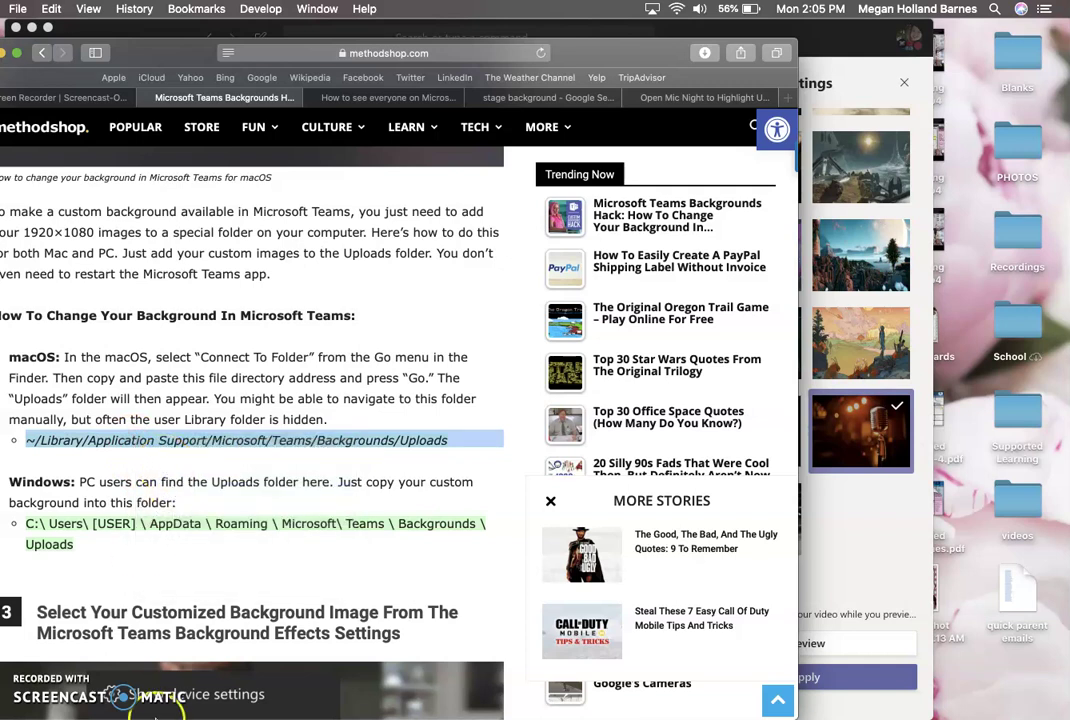
Close the Uploads window in Finder and reopen the folder from a new window with Go to Folder, using ~/Library/Application Support/Microsoft/Teams/Backgrounds/Uploads
click(28, 695)
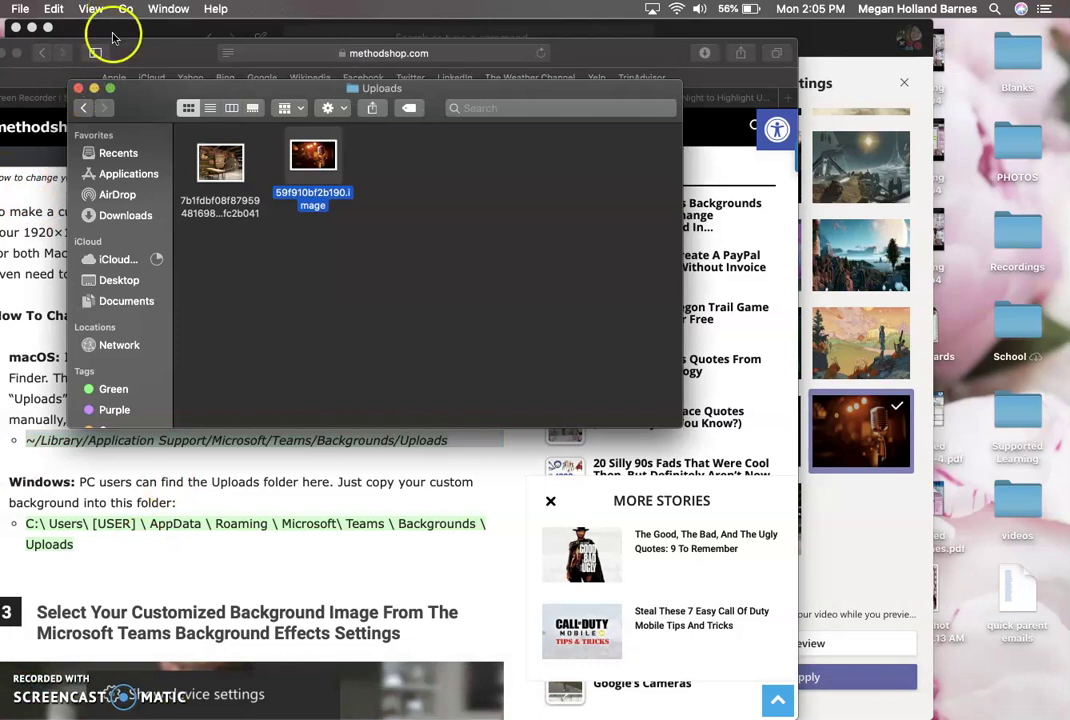
click(79, 89)
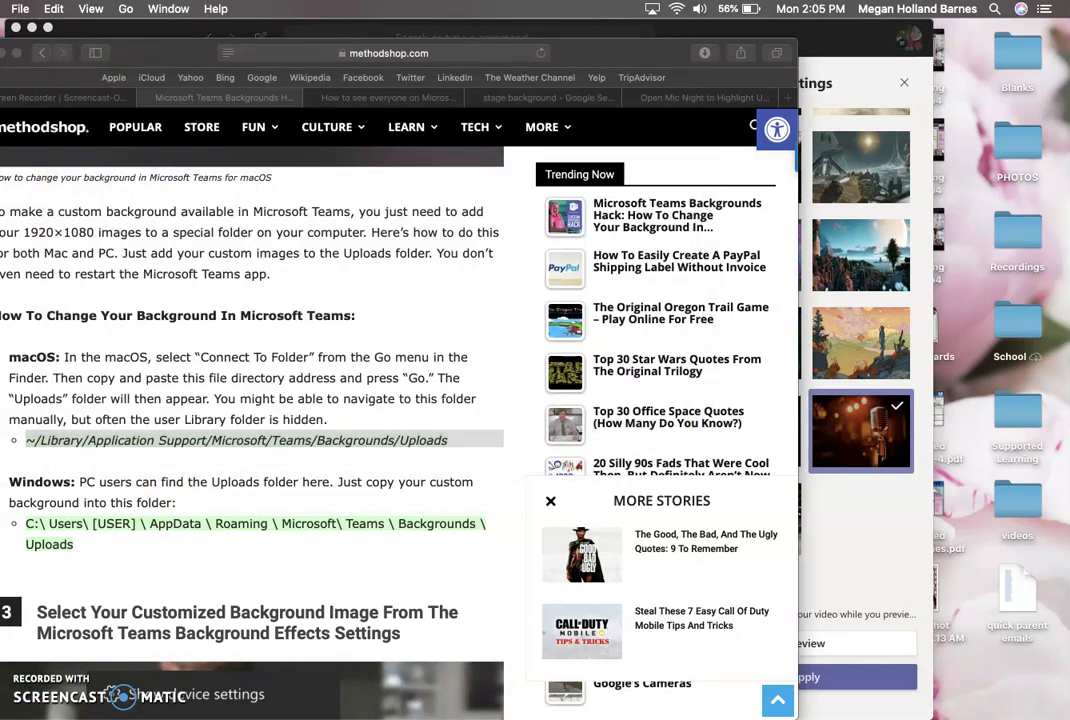
click(37, 690)
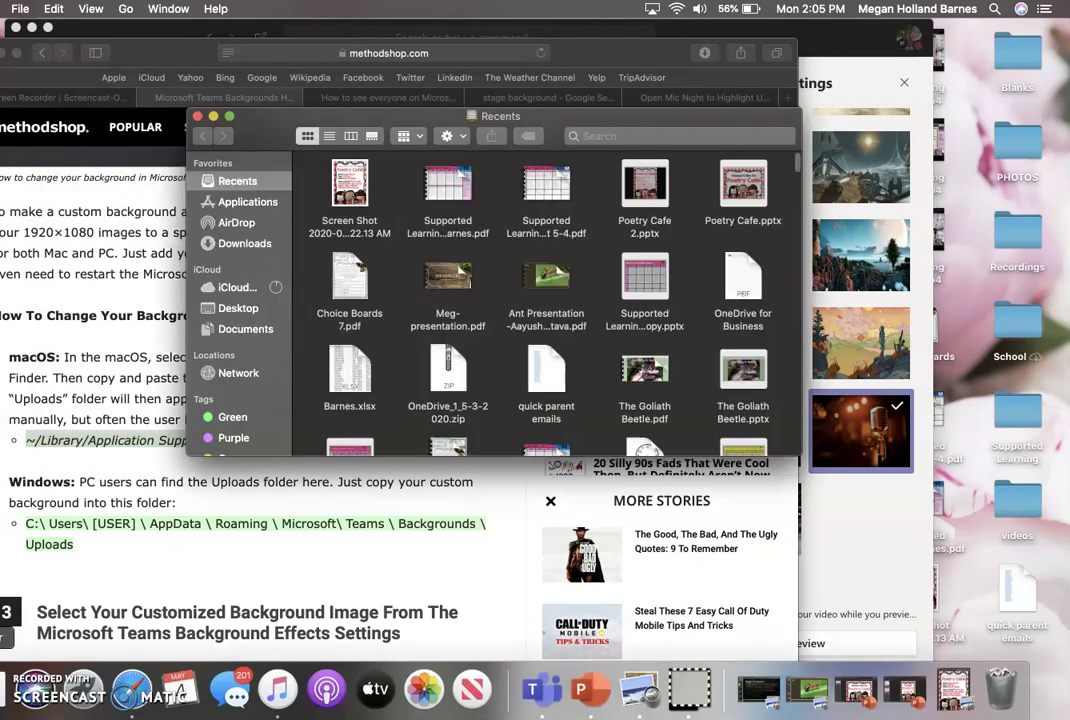
click(123, 8)
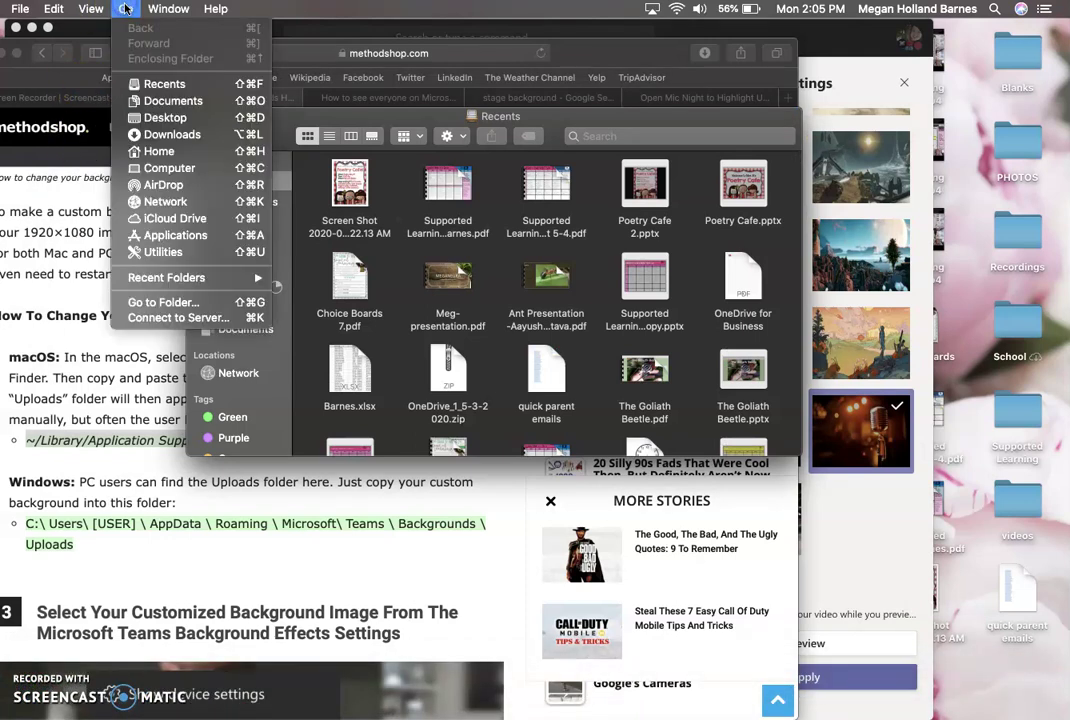
click(197, 304)
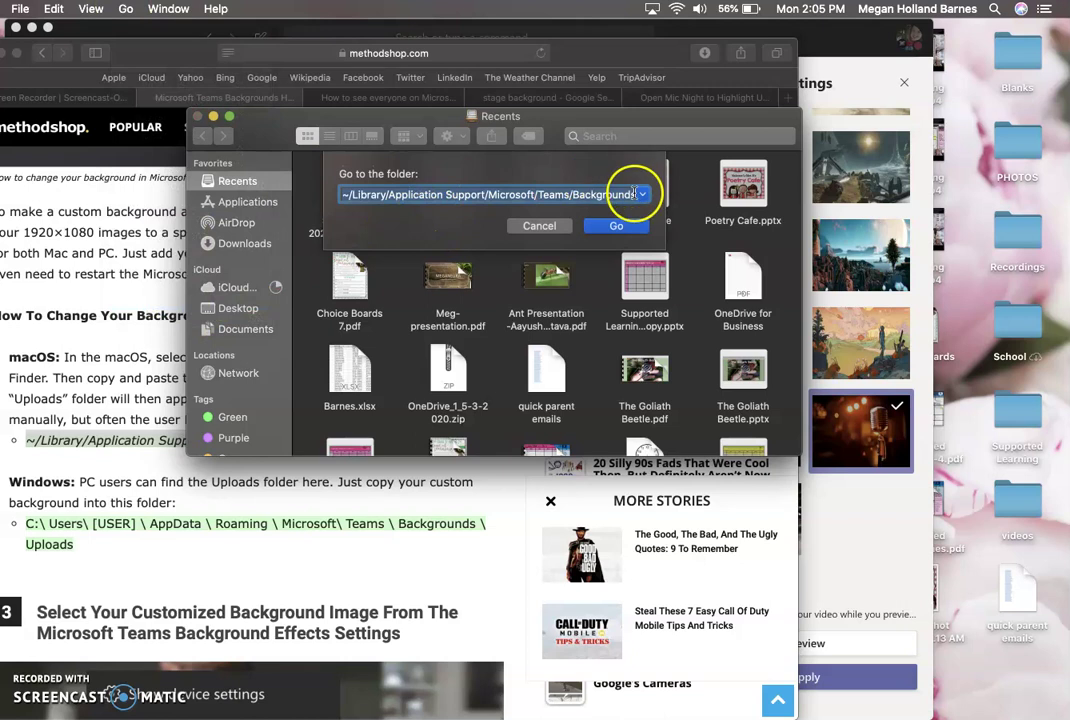
click(616, 225)
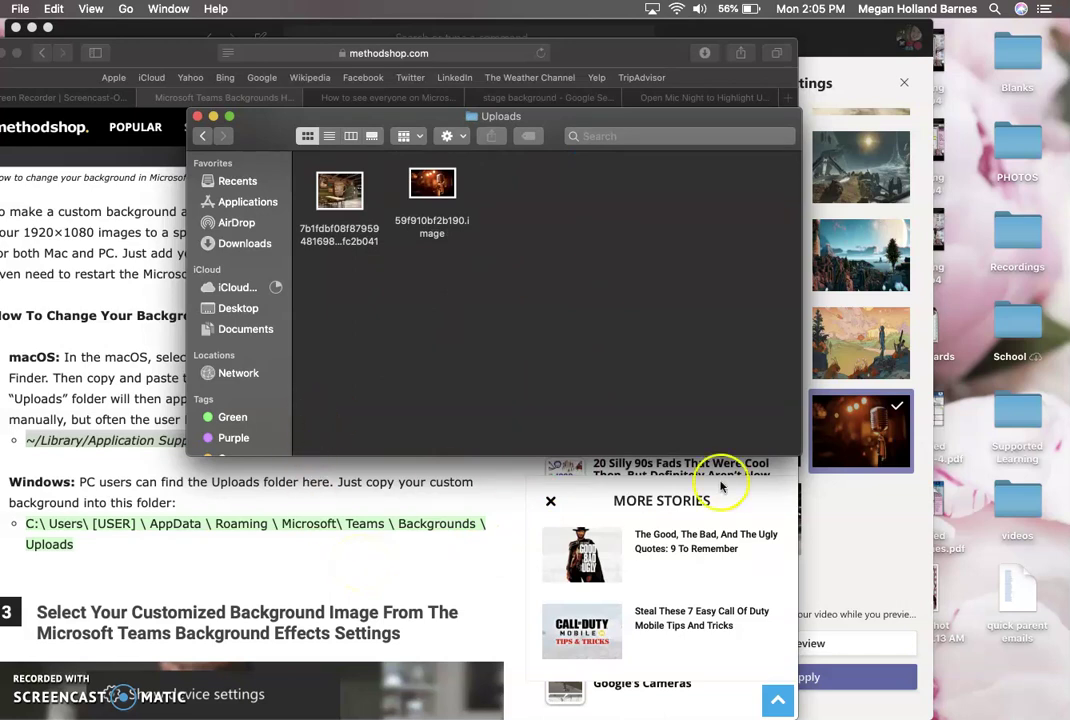
Return to the Teams meeting and look over the custom images in the background settings
click(866, 562)
click(831, 559)
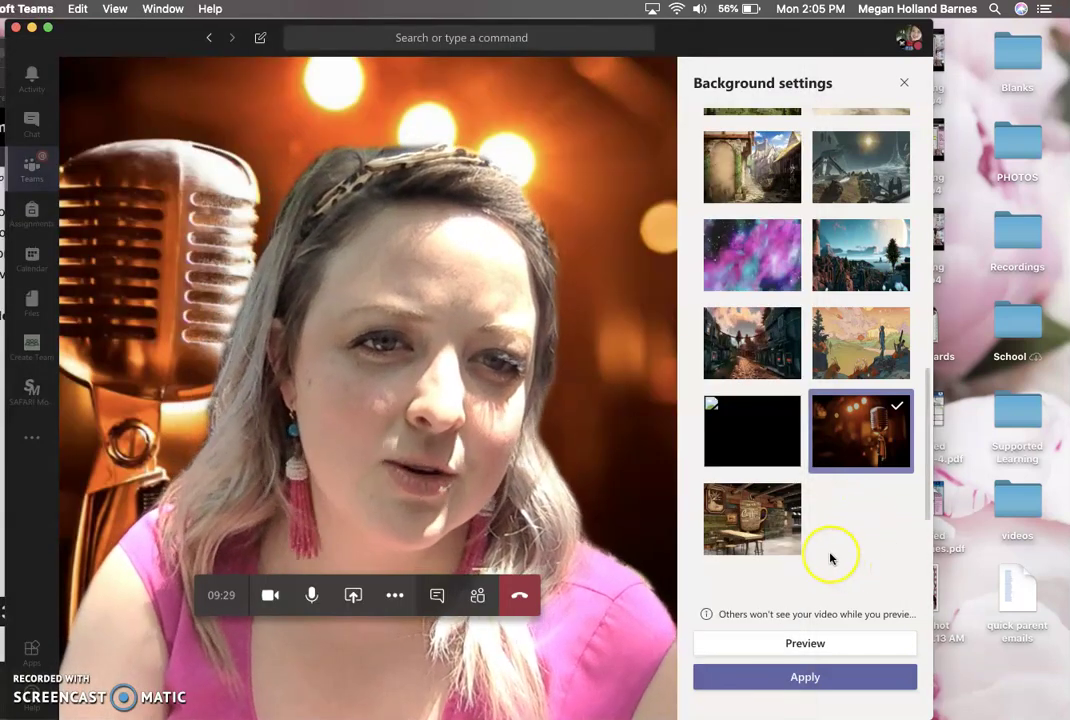
scroll(831, 559, up, 3)
scroll(831, 559, down, 3)
click(871, 566)
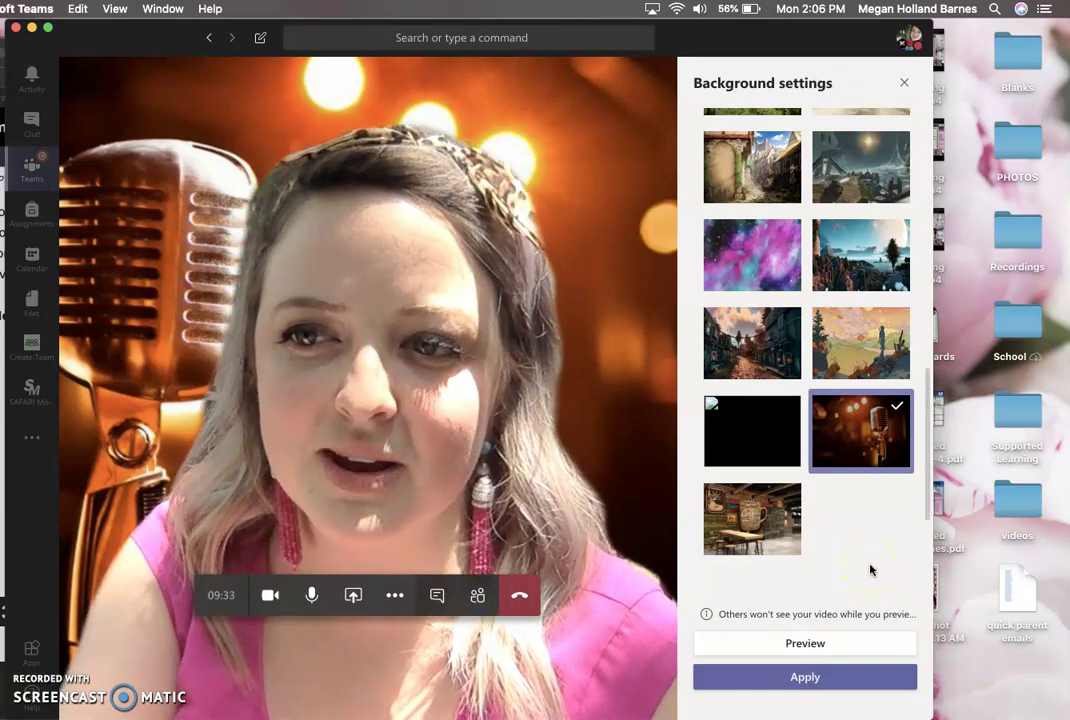
click(866, 553)
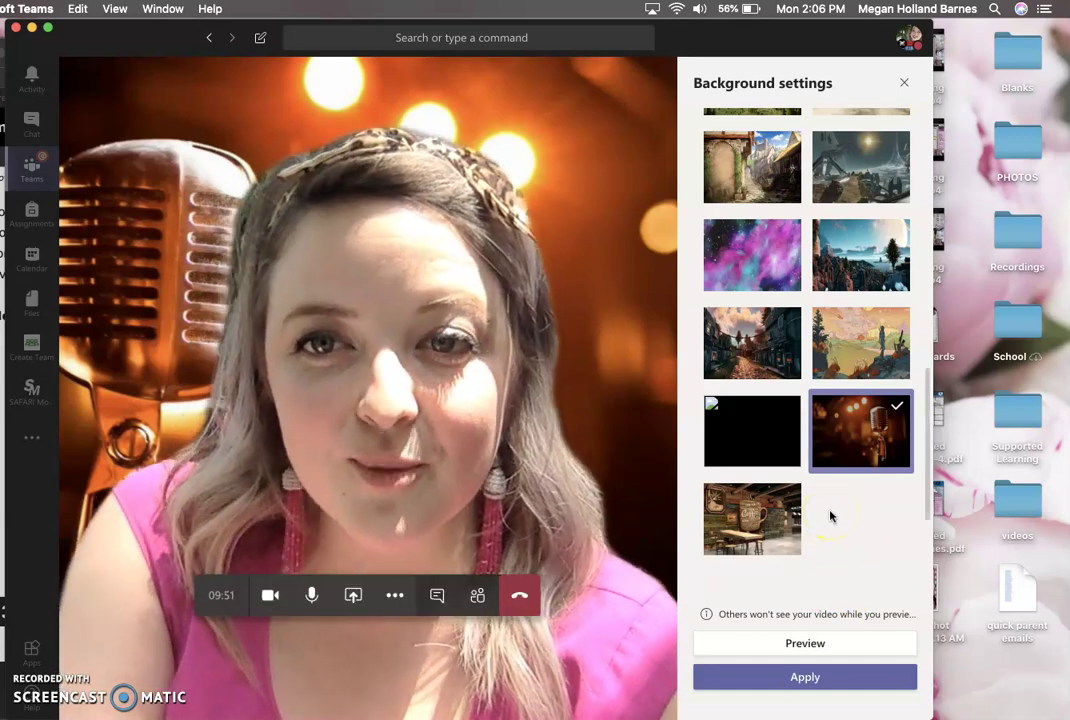
scroll(830, 516, up, 2)
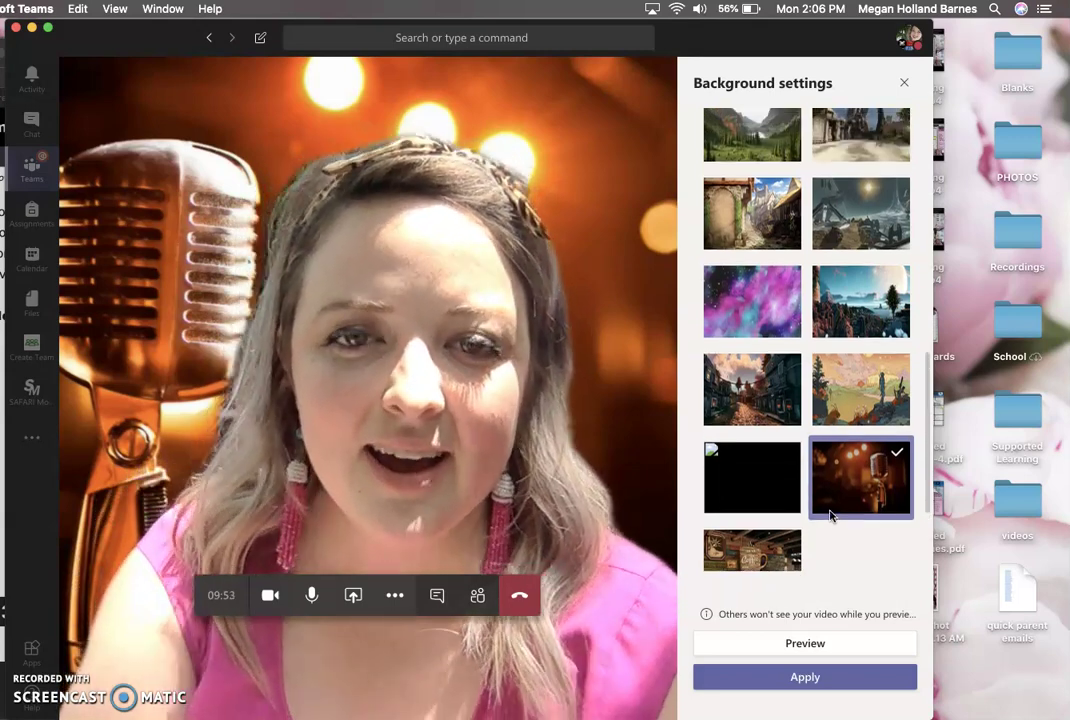